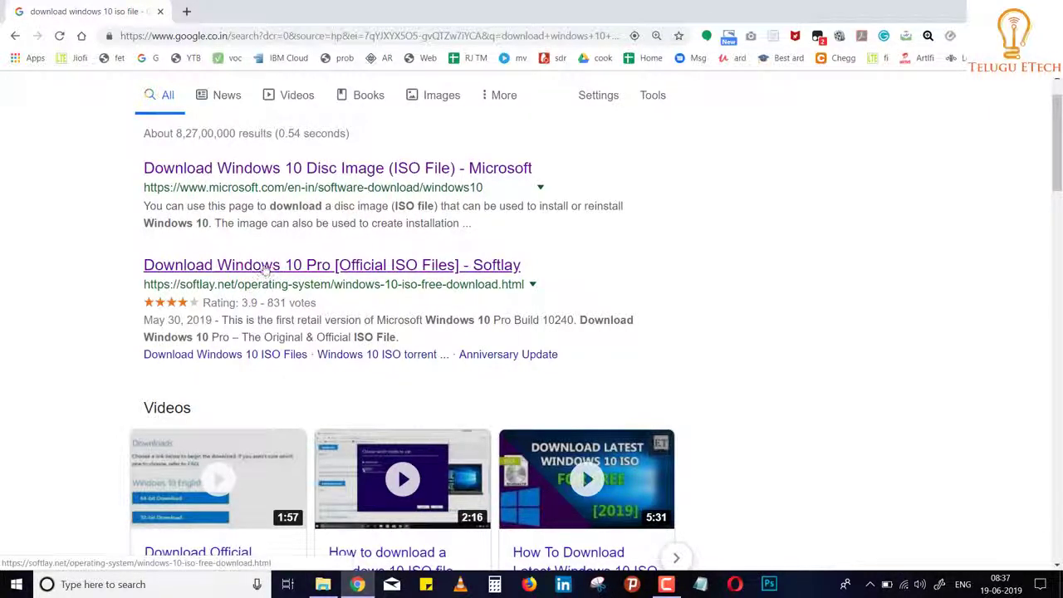
- Open the Softlay Windows 10 Pro page and request the 64-bit ISO en_windows_10_pro_10240_x64_dvd.iso, cancelling the save
left_click(266, 265)
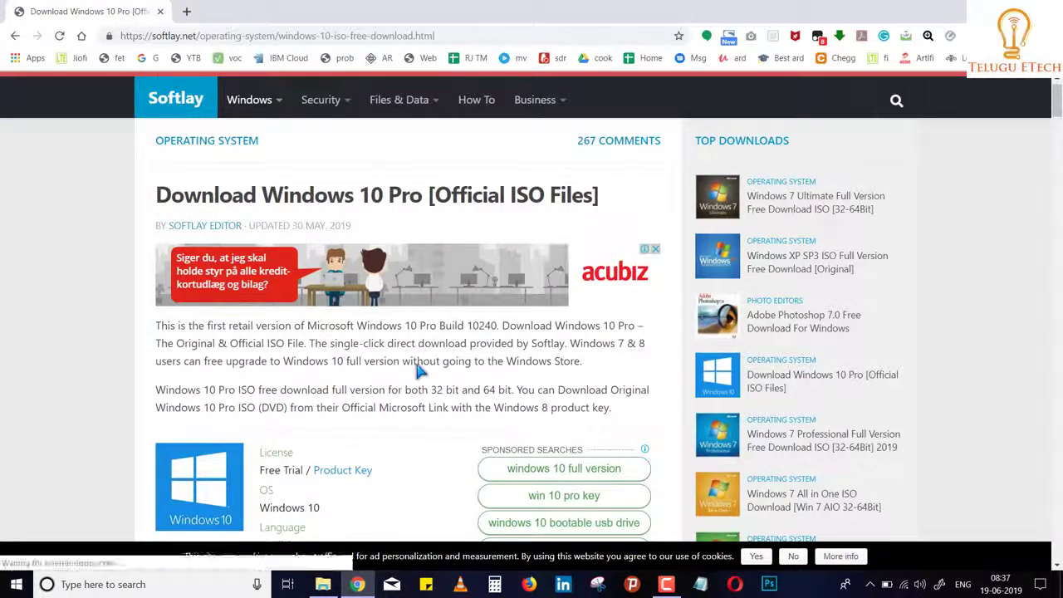
scroll(420, 371, "down", 3)
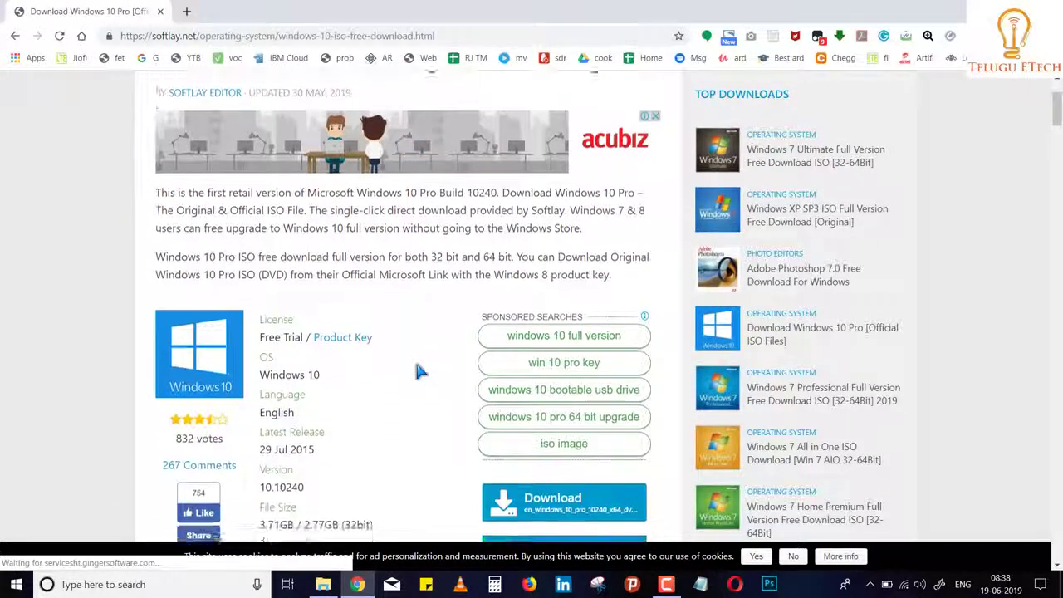
scroll(419, 371, "down", 2)
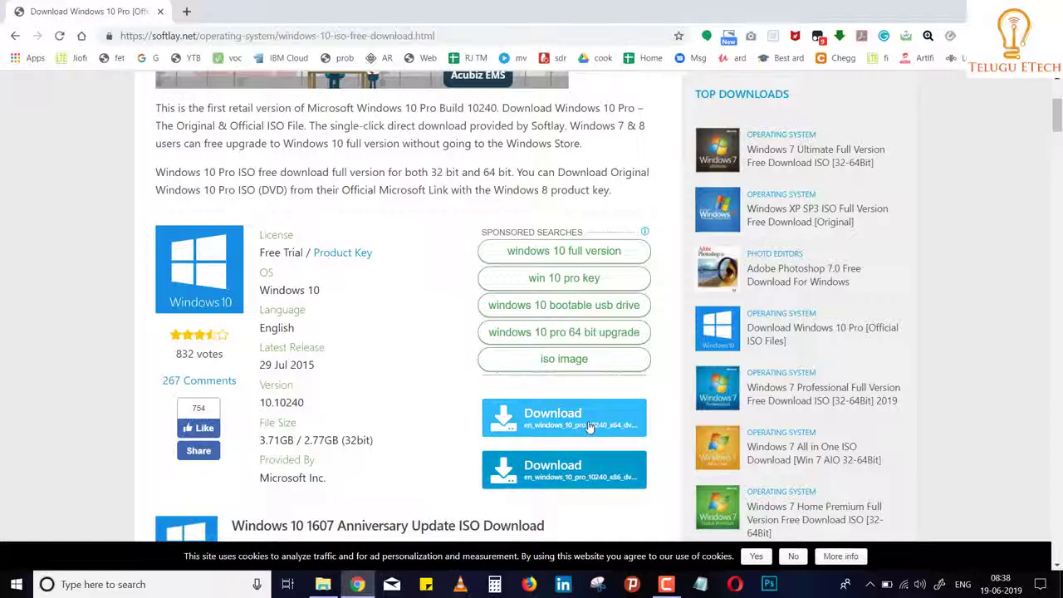
left_click(538, 427)
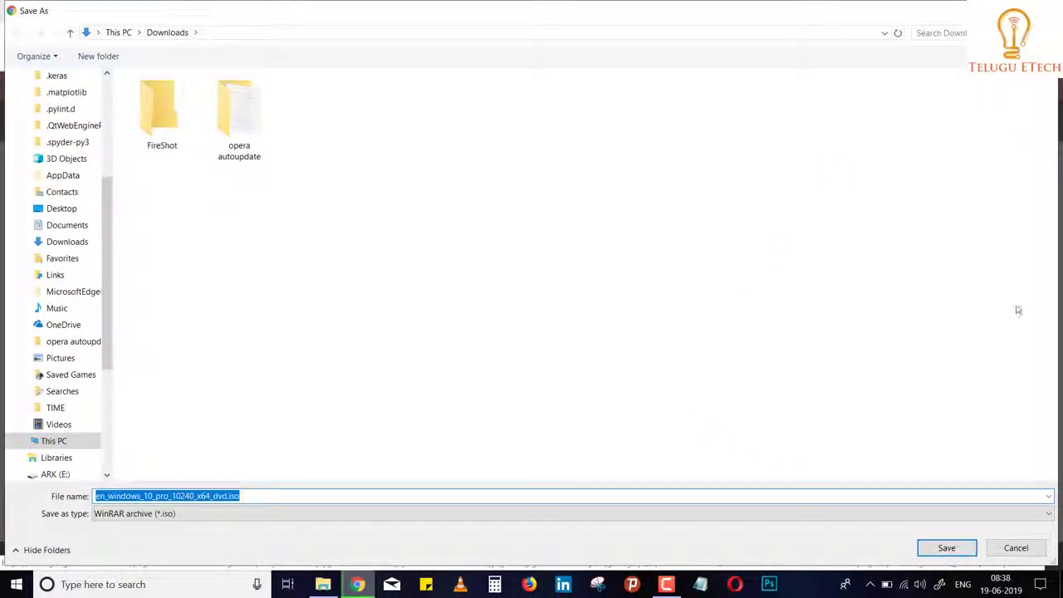
left_click(1022, 550)
left_click(721, 176)
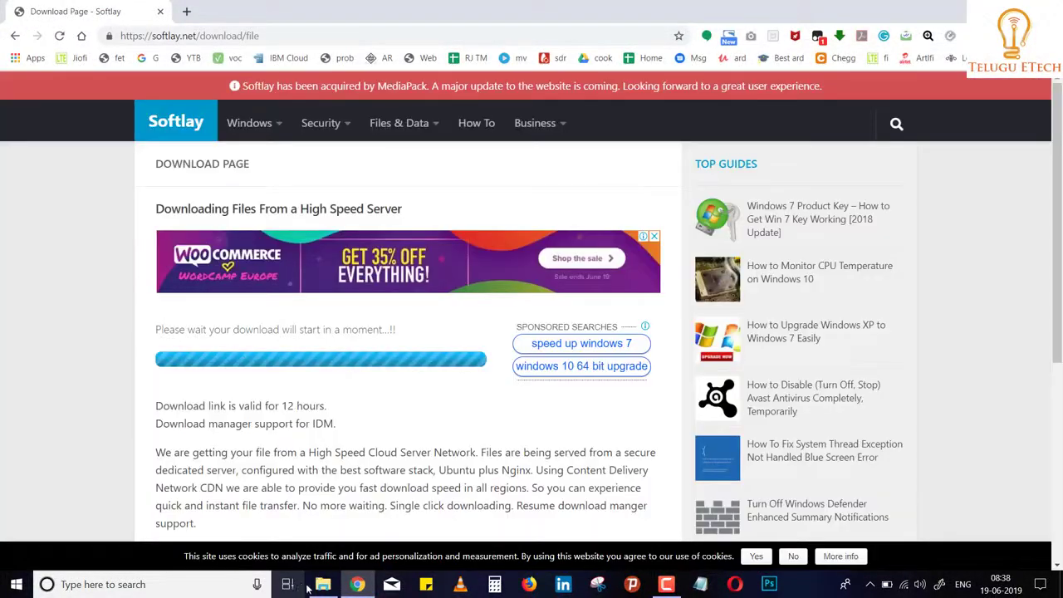
left_click(324, 585)
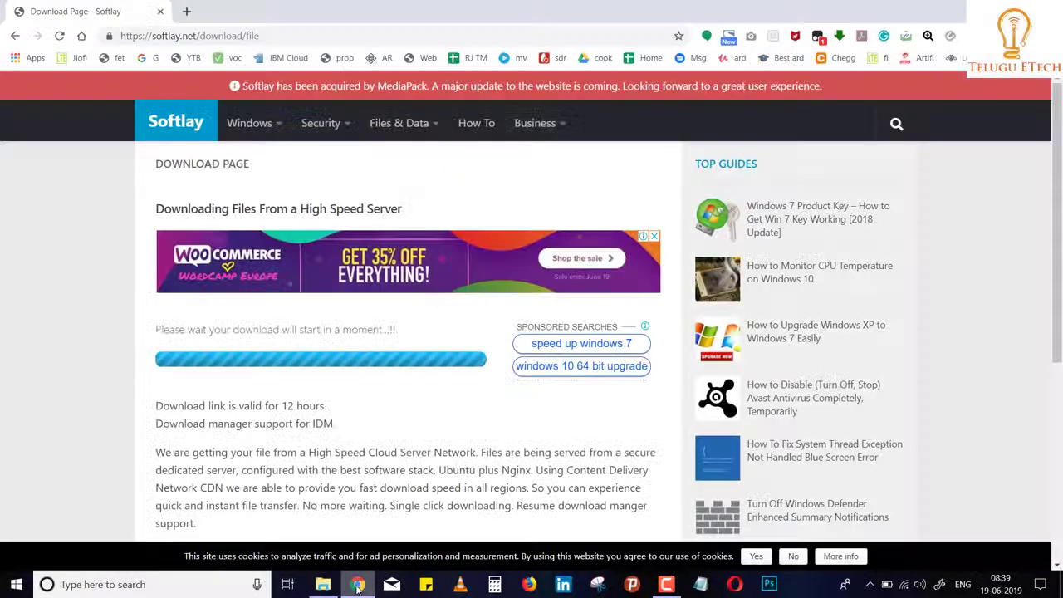
left_click(358, 583)
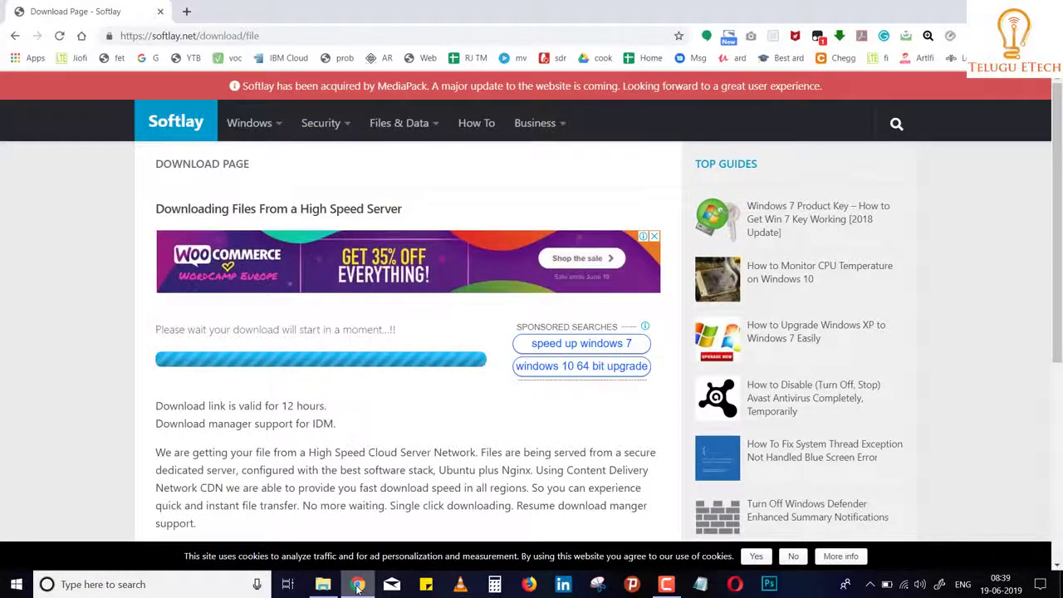
- Search Google for "power iso download" in a new browser tab
left_click(188, 12)
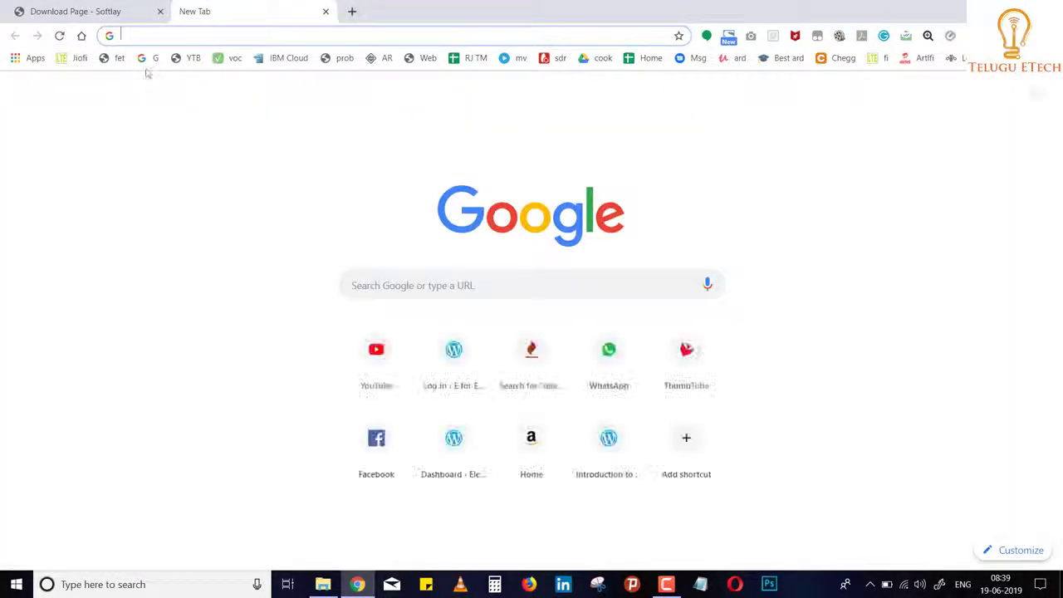
left_click(146, 59)
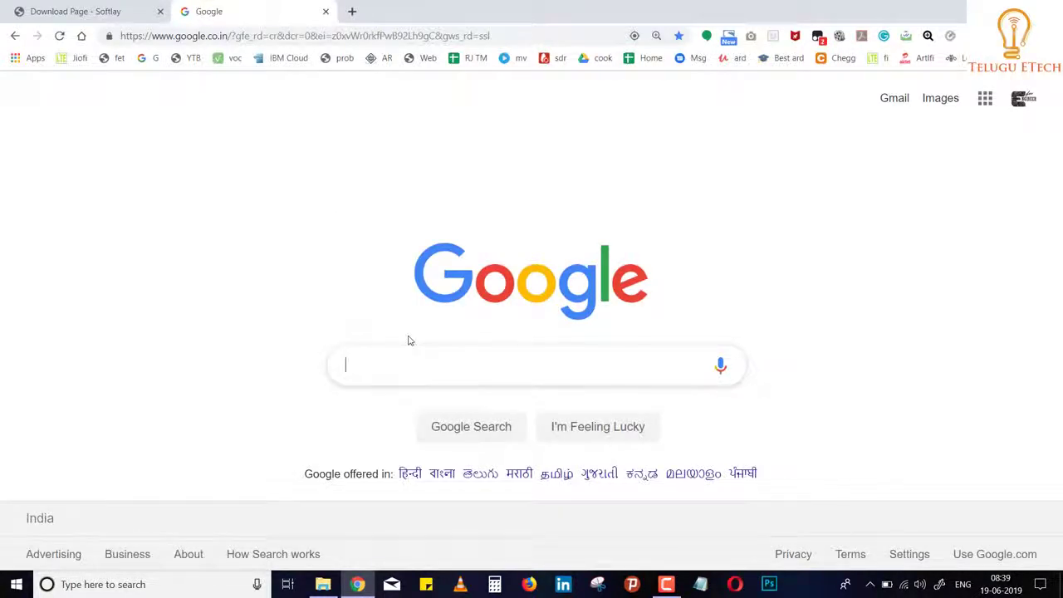
type("power")
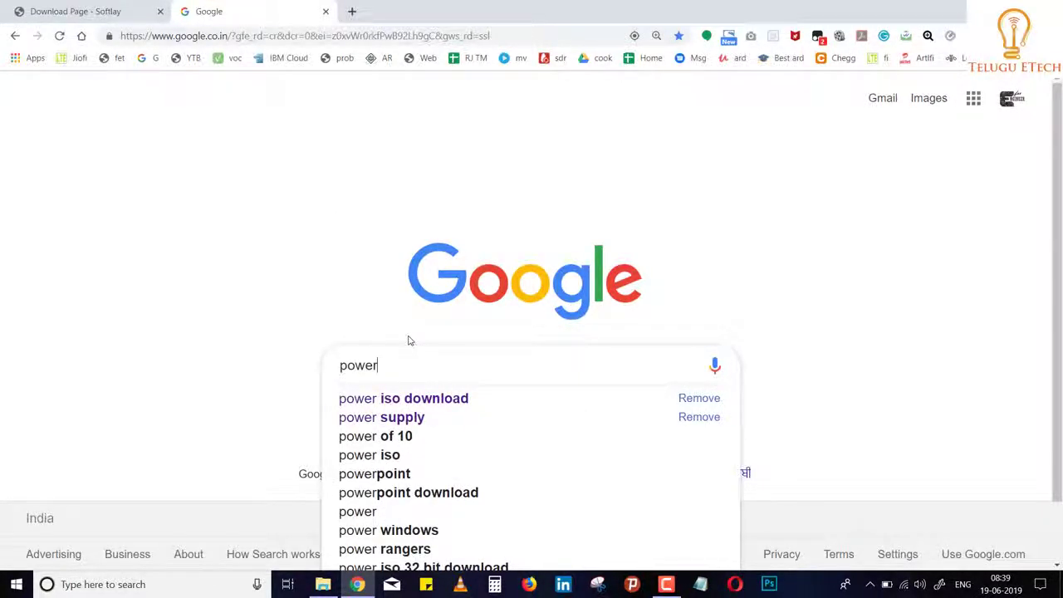
key("Down")
key("Return")
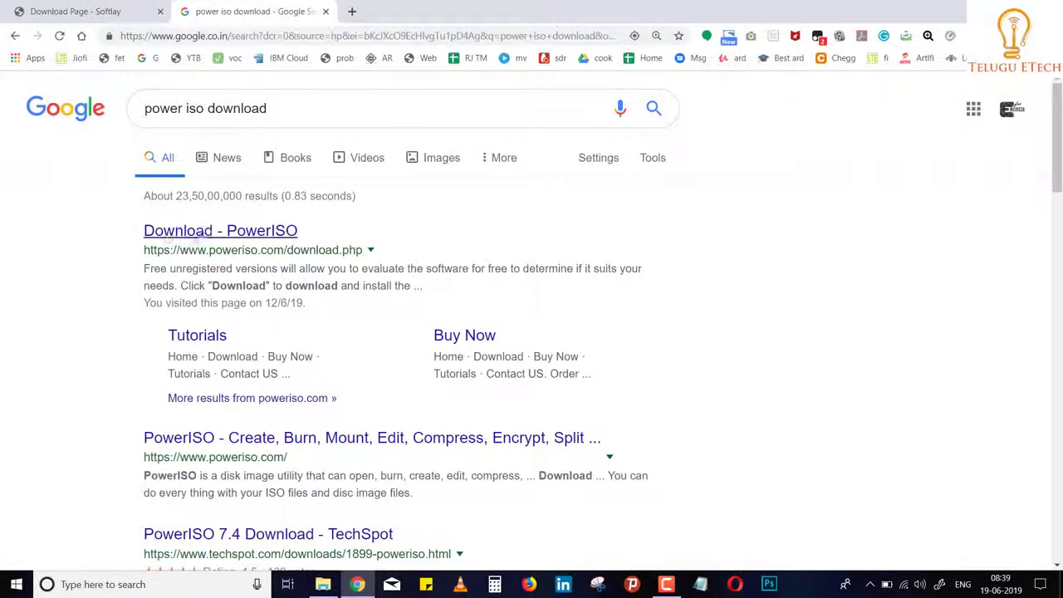
- Download the 64-bit PowerISO v7.4 installer from poweriso.com and save PowerISO7-x64.exe to the Desktop
left_click(253, 238)
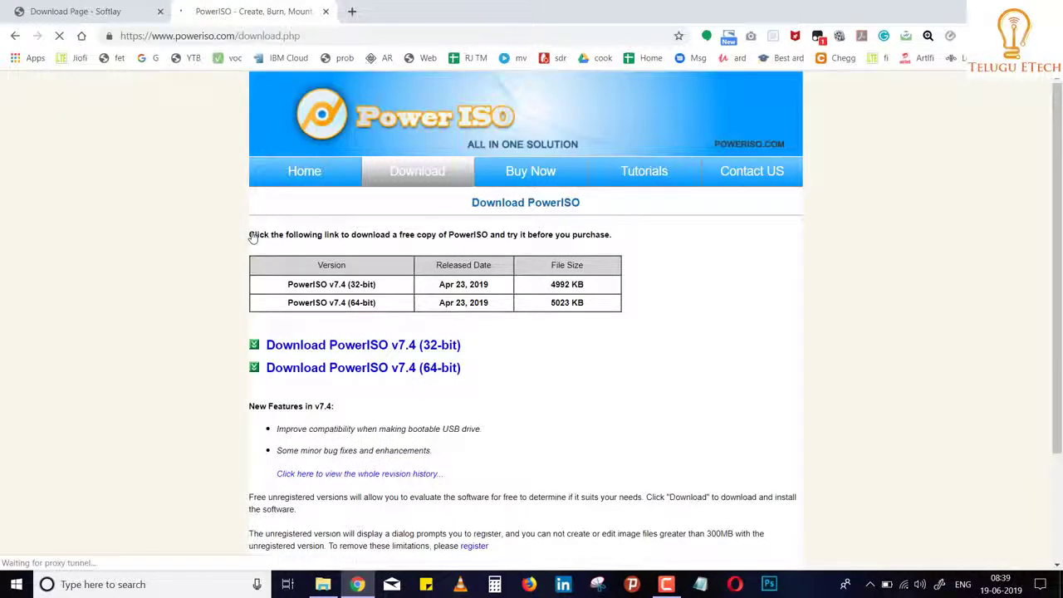
left_click(341, 371)
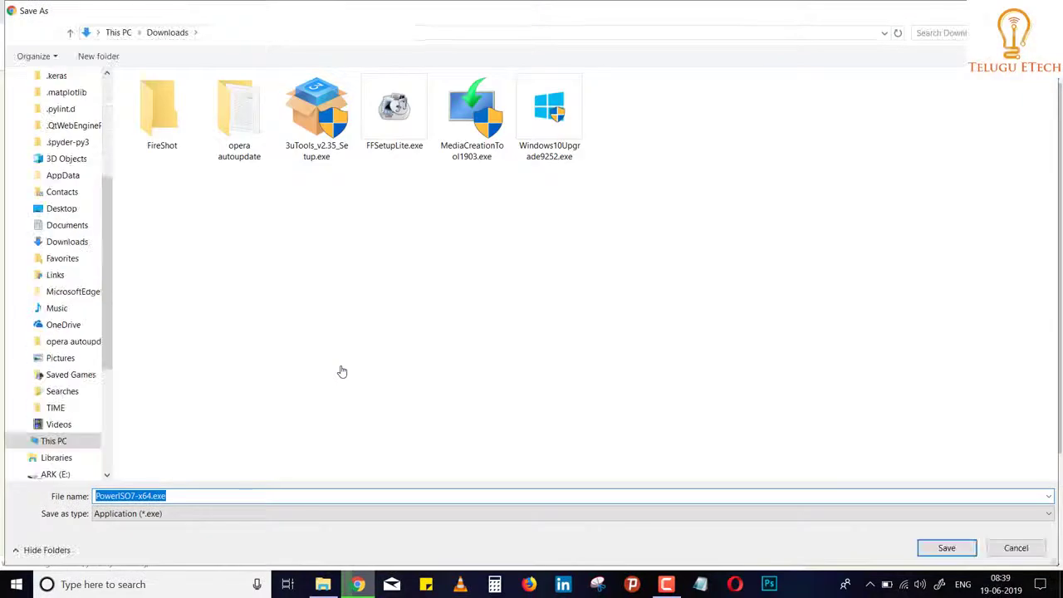
left_click(61, 208)
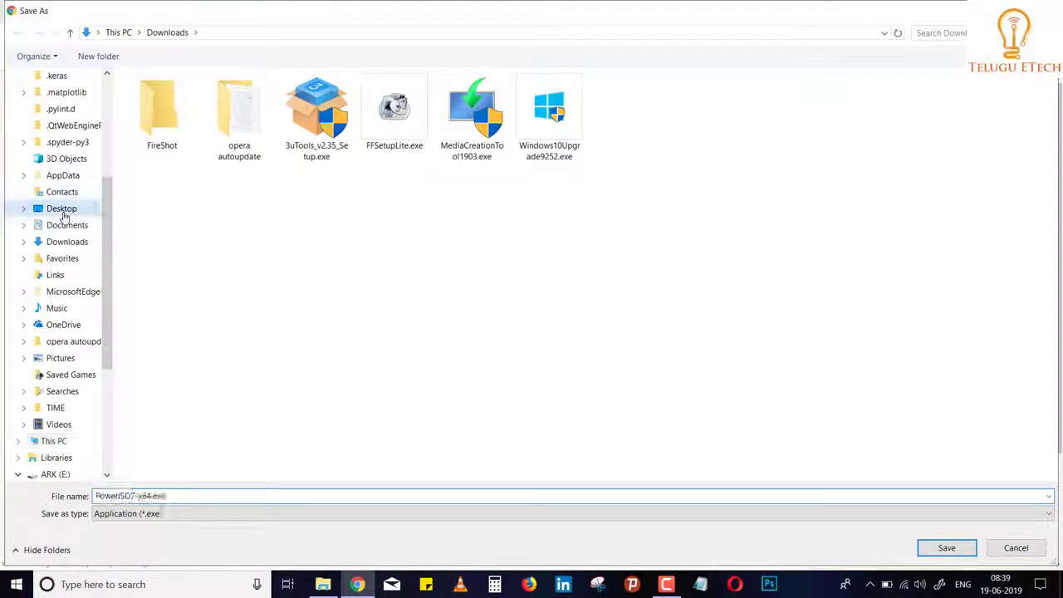
left_click(946, 548)
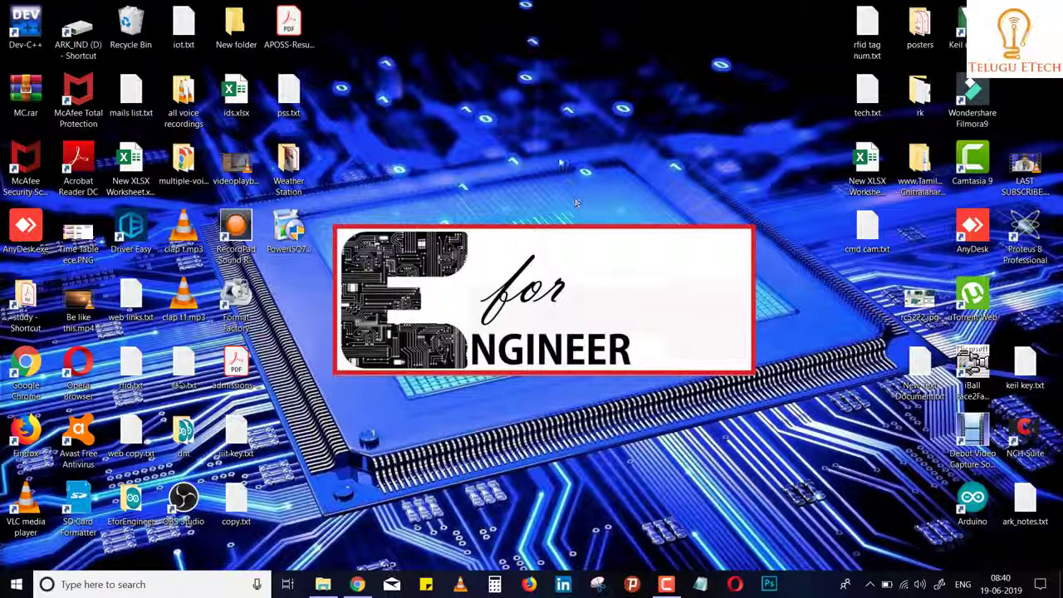
- Run PowerISO7-x64.exe from the desktop and install PowerISO 7.4 in C:\Program Files\PowerISO with the default file associations and options
left_click_drag(291, 234, 658, 287)
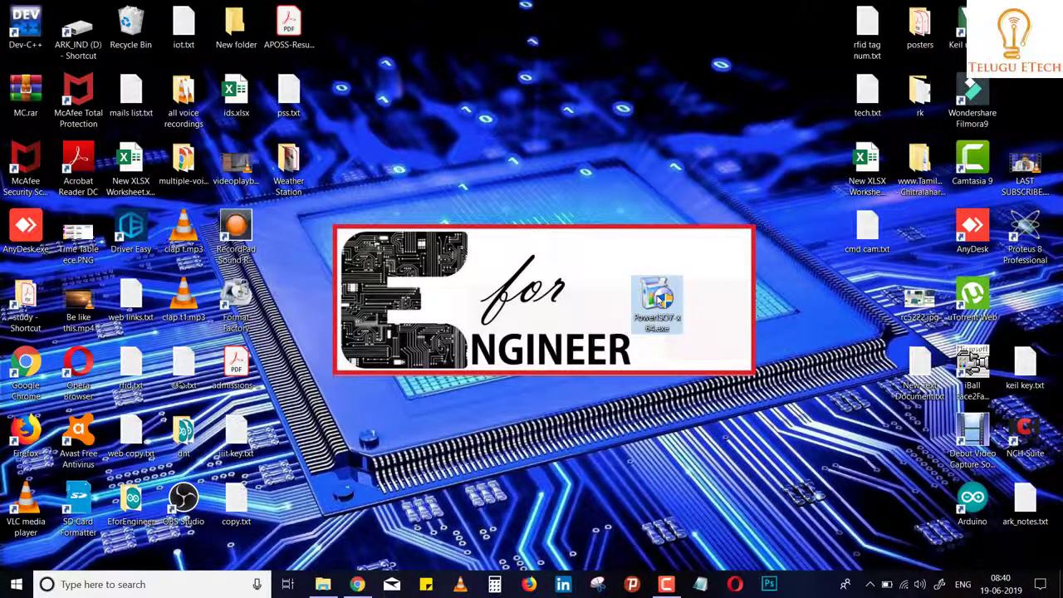
double_click(656, 296)
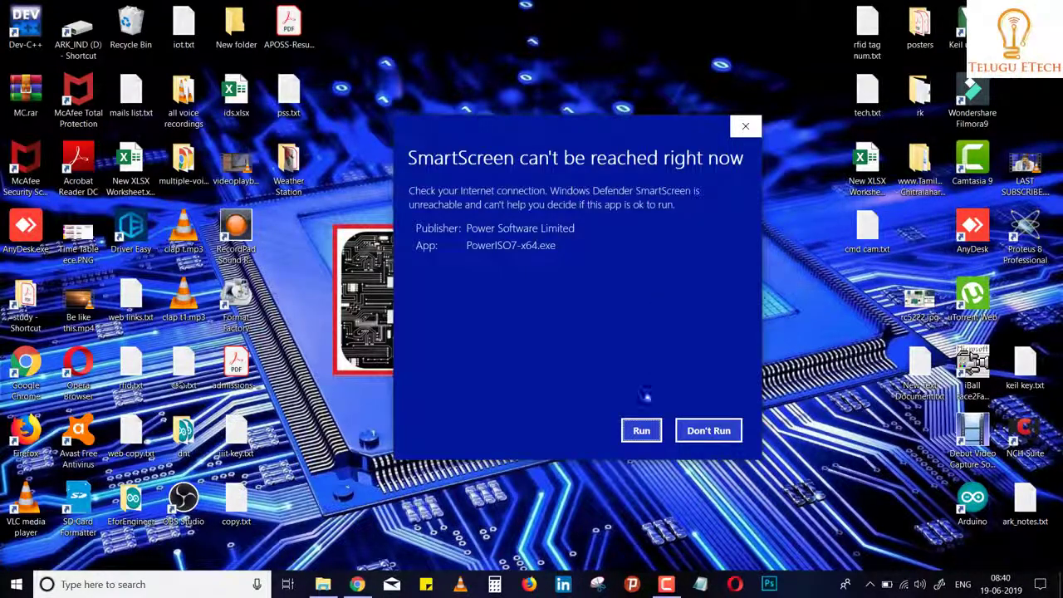
left_click(642, 431)
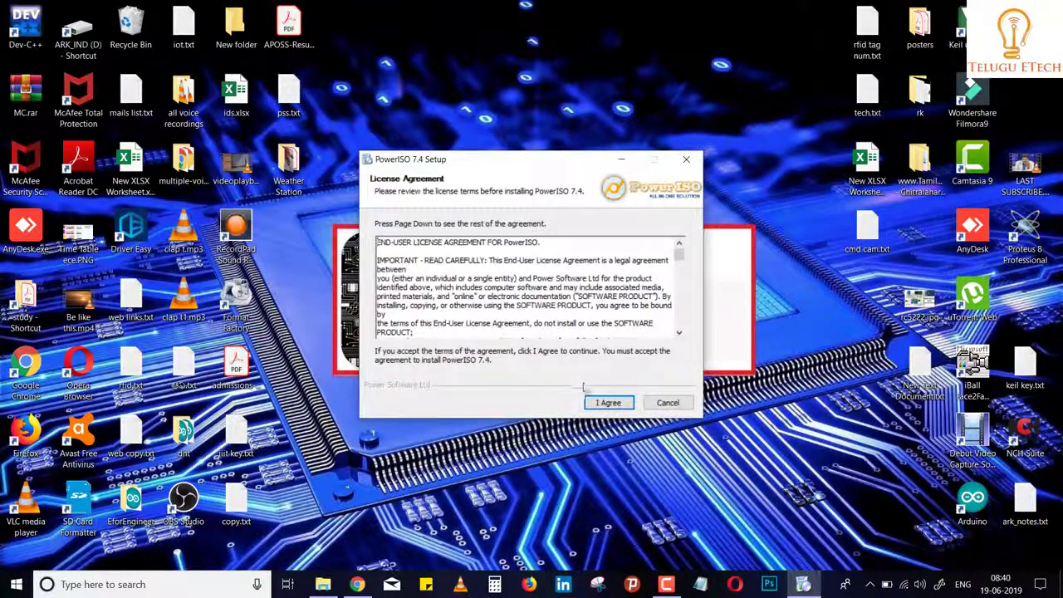
left_click(606, 402)
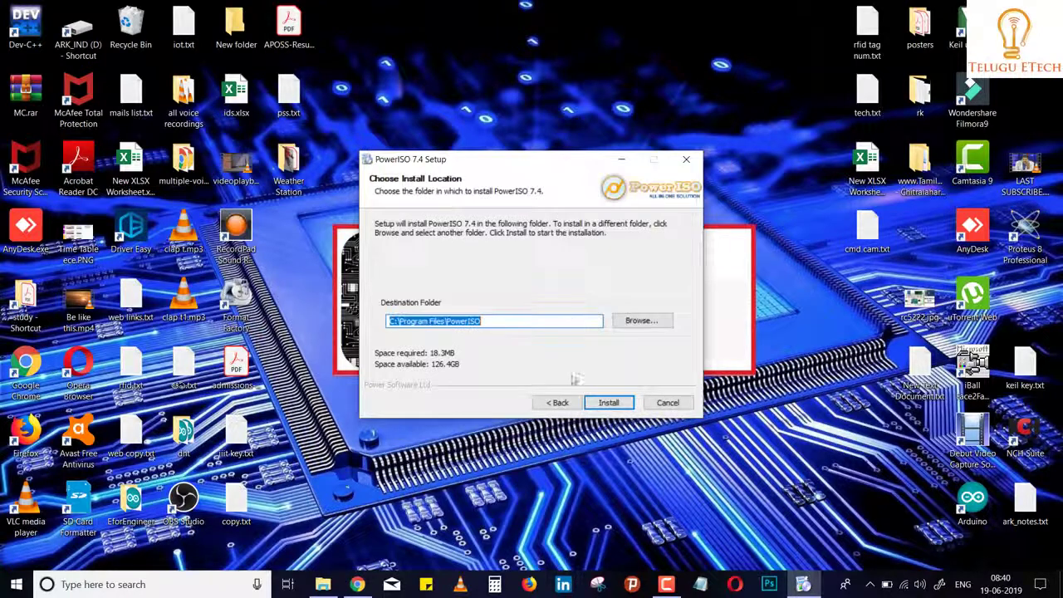
left_click(609, 402)
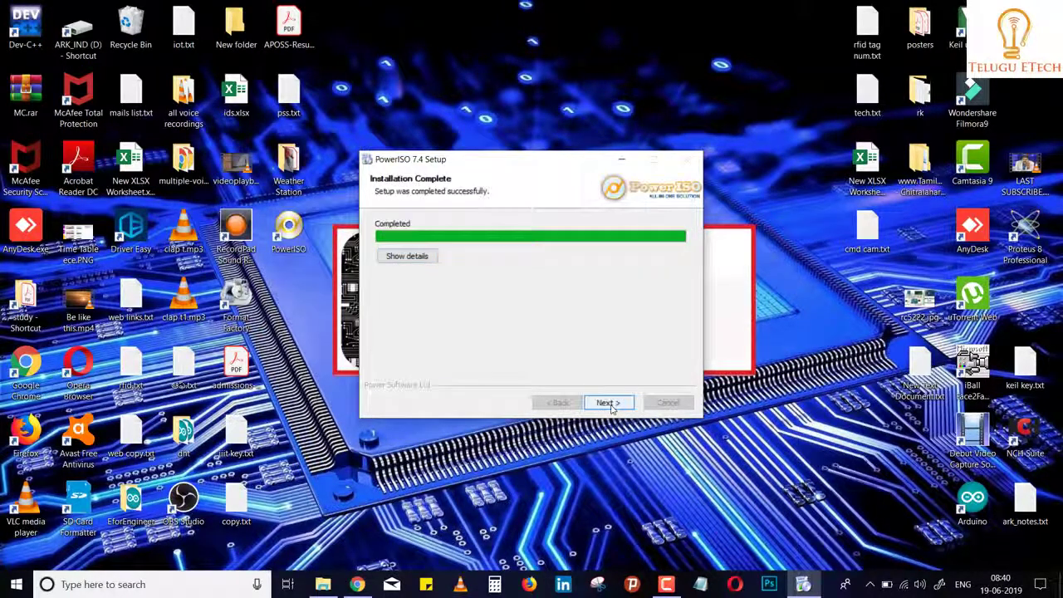
left_click(608, 402)
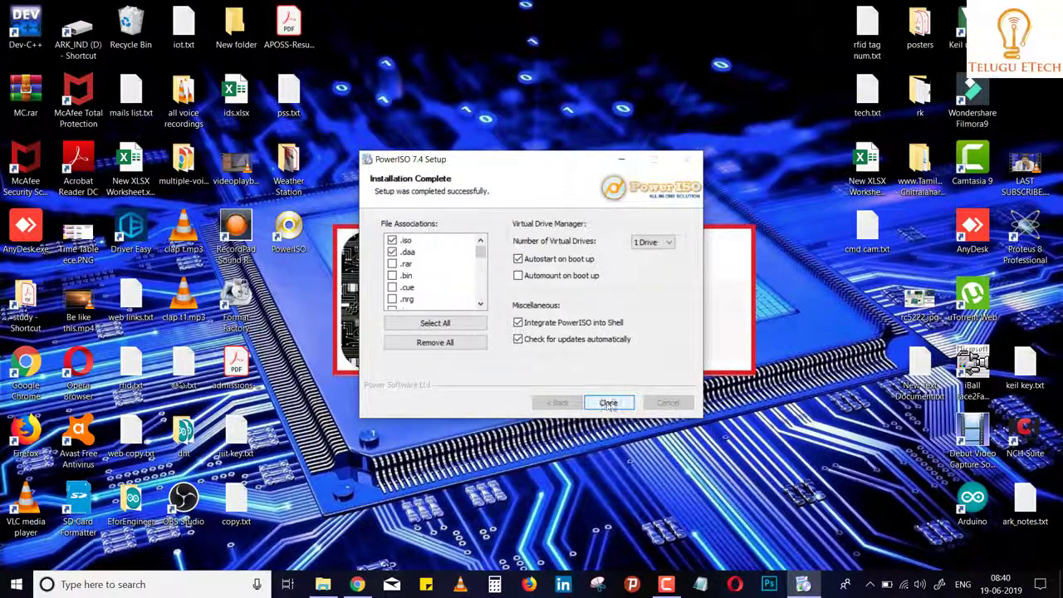
left_click(613, 404)
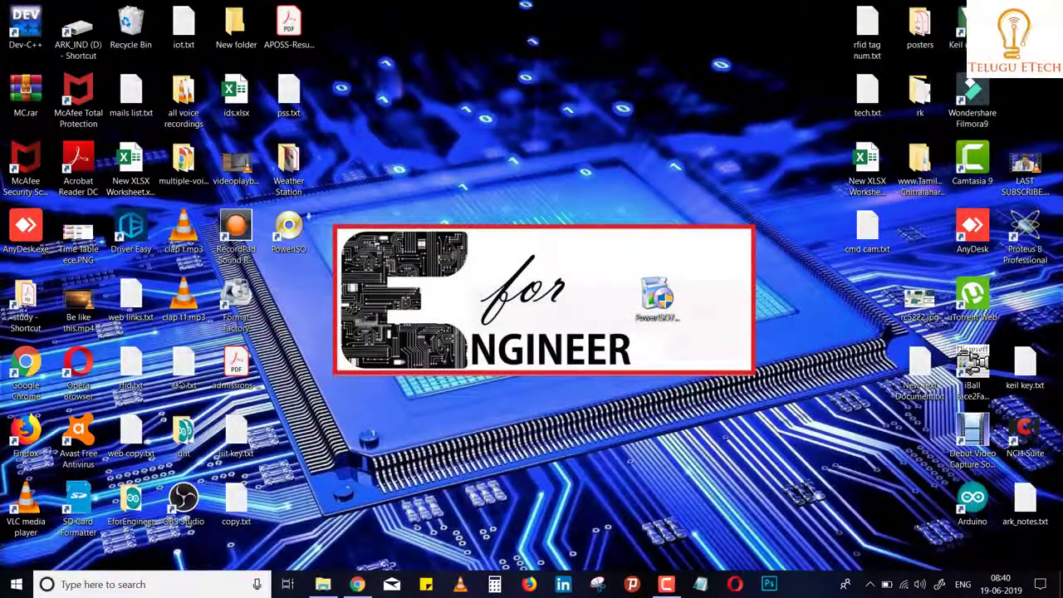
- Place the PowerISO shortcut over the wallpaper's central logo and move the installer file beside the AnyDesk icon
left_click_drag(288, 226, 603, 249)
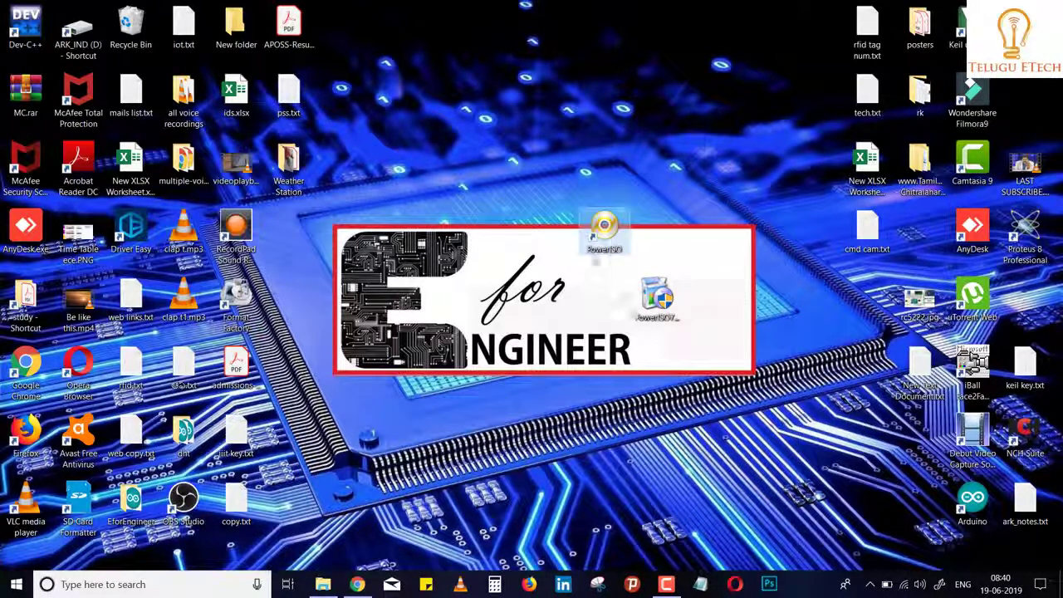
left_click(658, 303)
left_click_drag(658, 303, 930, 249)
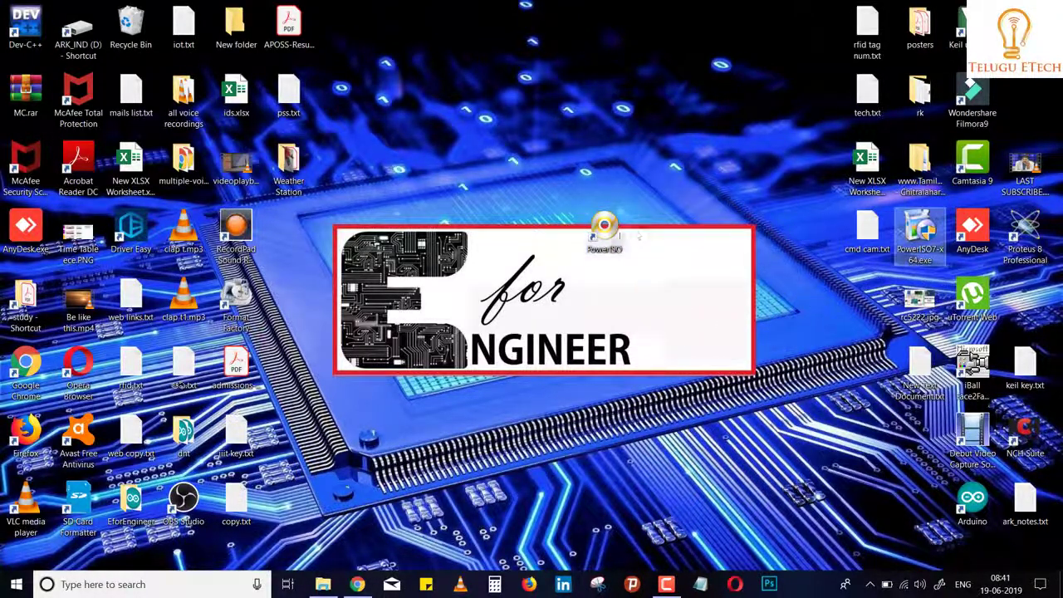
left_click_drag(604, 234, 660, 303)
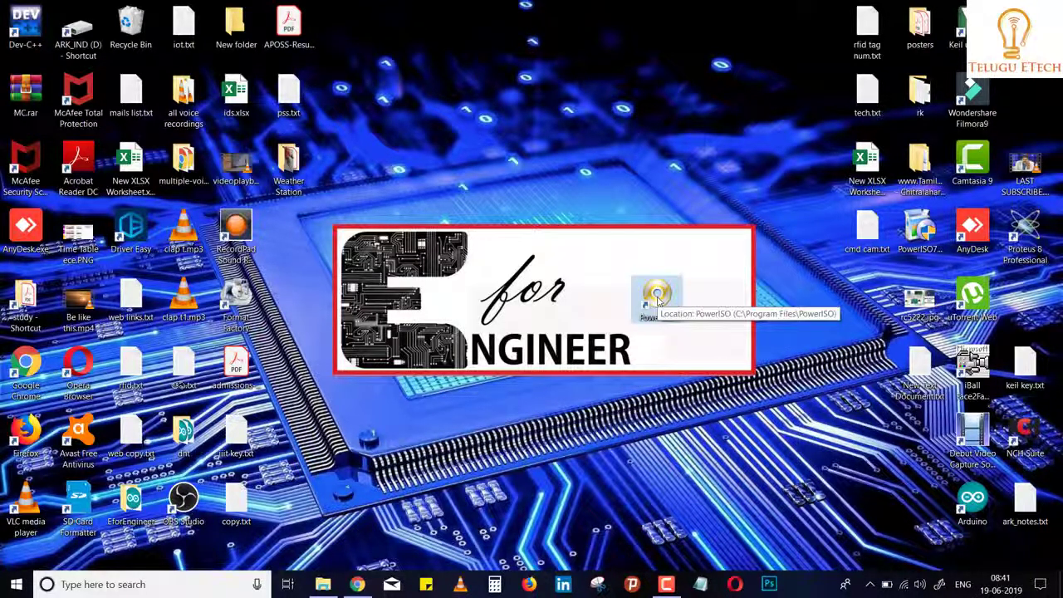
- Launch PowerISO and open the Create bootable USB drive tool with administrator rights, dismissing the registration notices
double_click(656, 299)
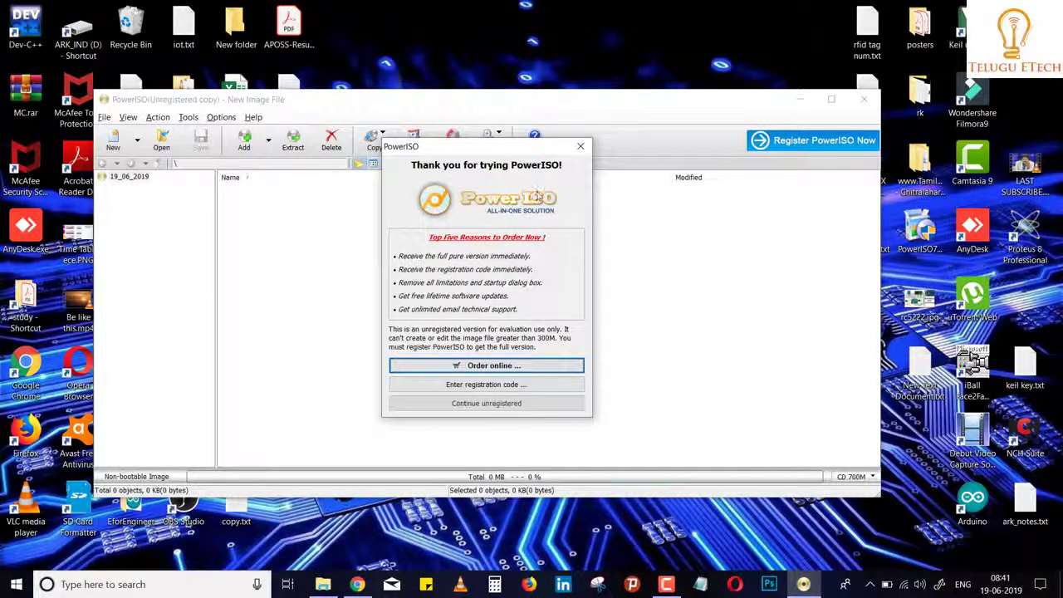
left_click(581, 148)
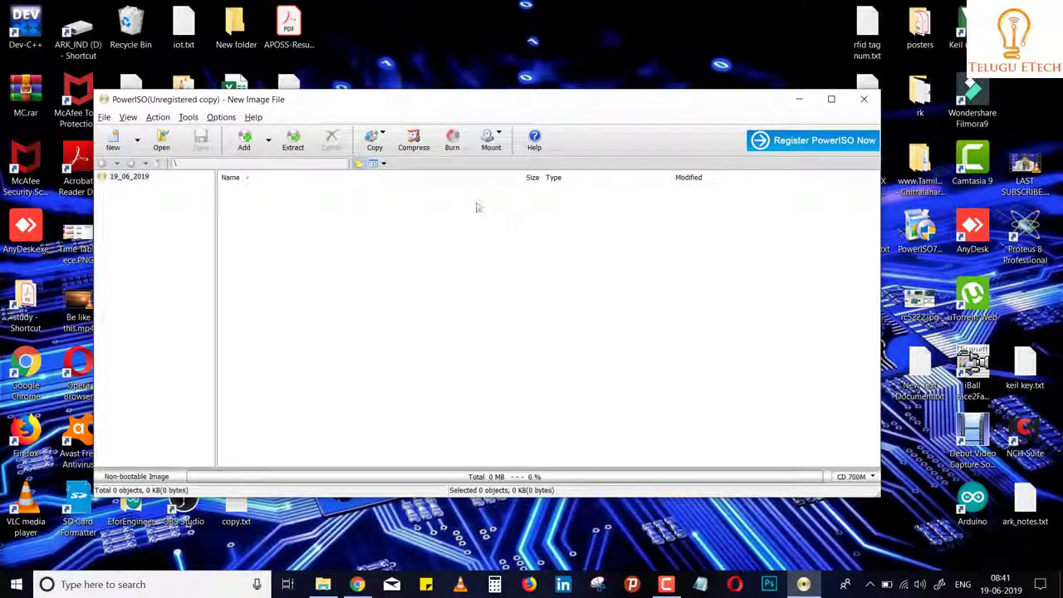
left_click(188, 118)
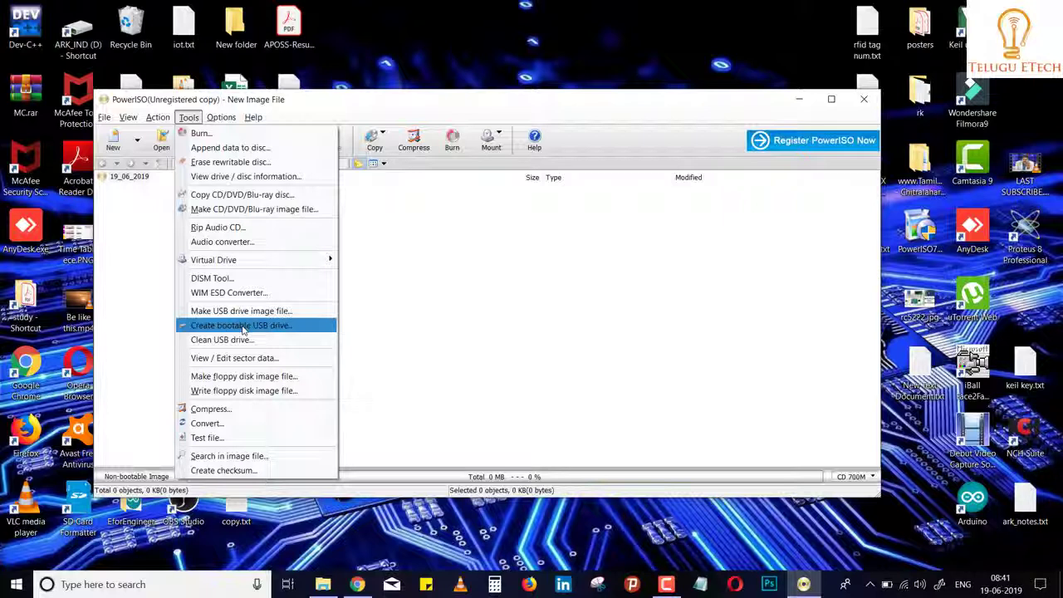
left_click(241, 325)
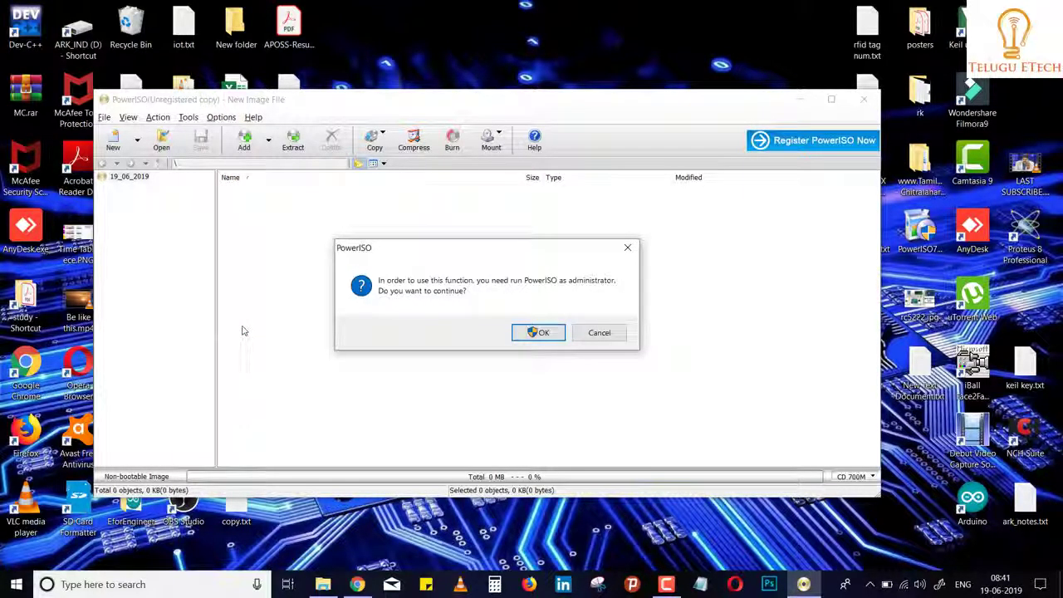
left_click(536, 333)
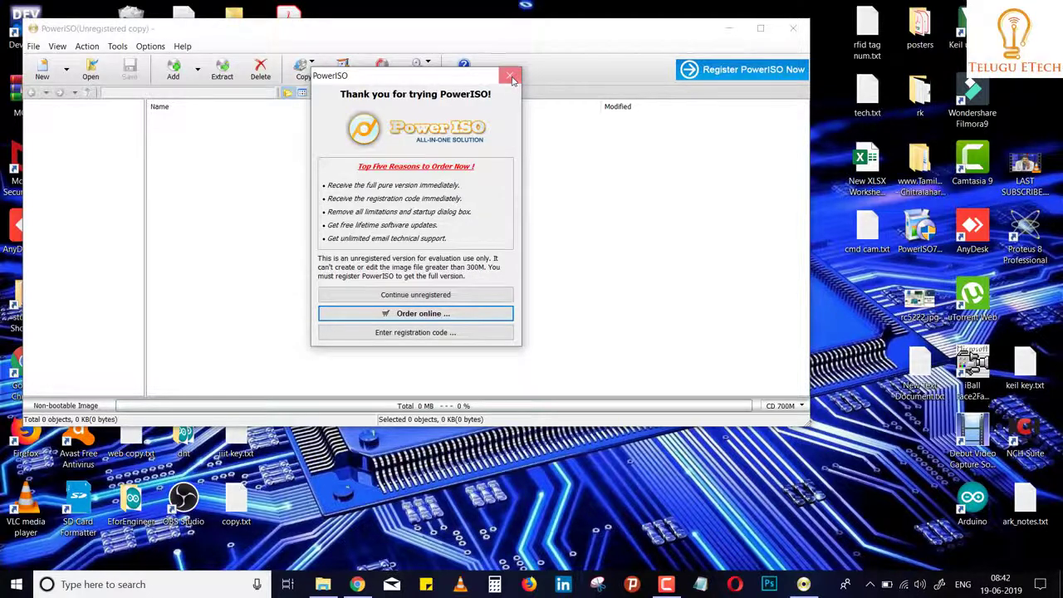
left_click(510, 76)
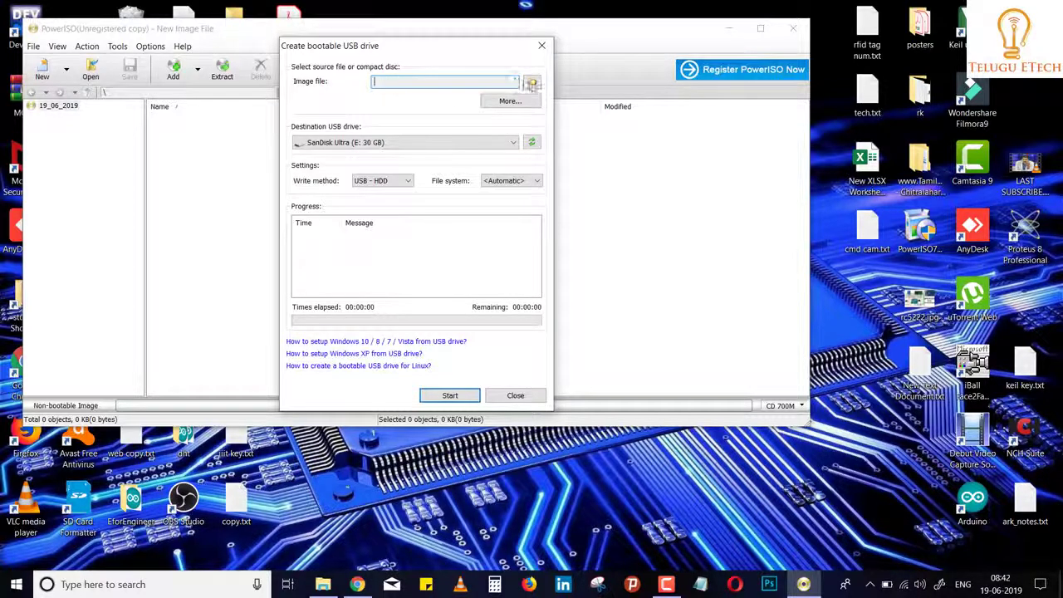
- Load Win10_1803_English_x64.iso from D:\softwares\WINDOWS as the source image file
left_click(532, 83)
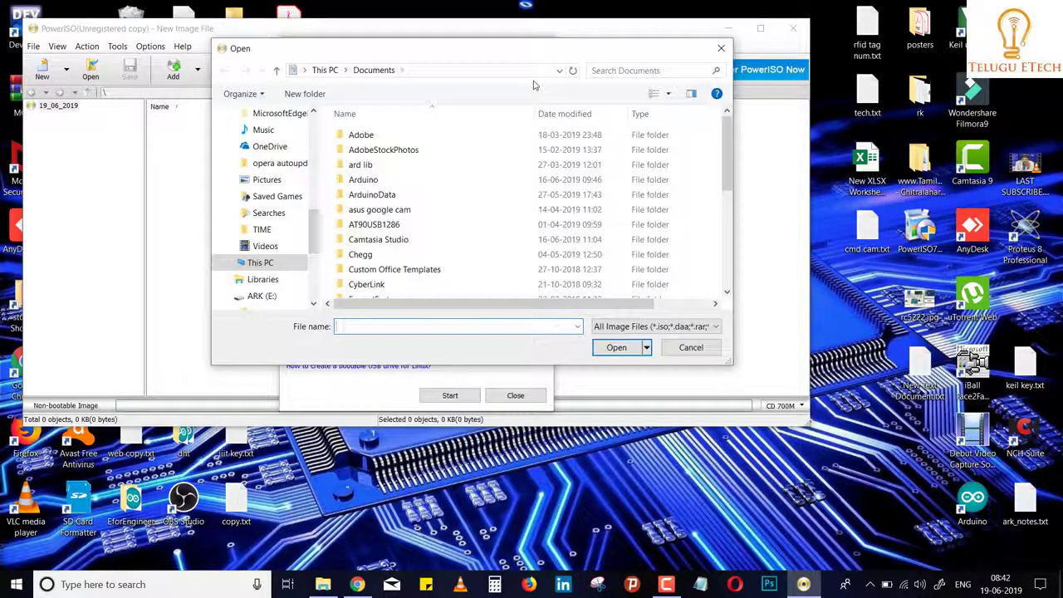
scroll(417, 198, "down", 2)
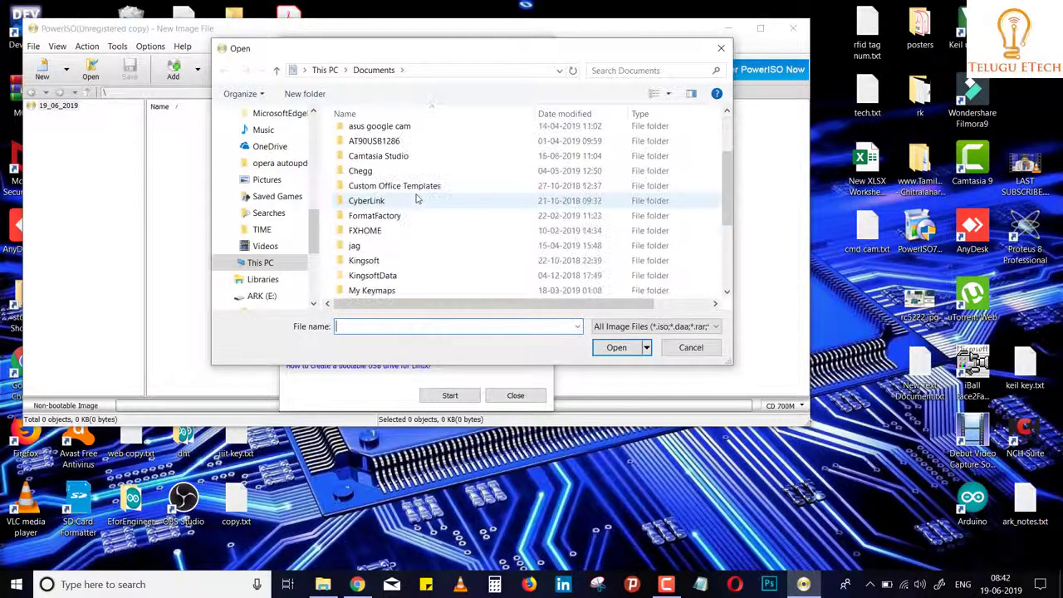
scroll(417, 198, "down", 1)
scroll(417, 199, "down", 1)
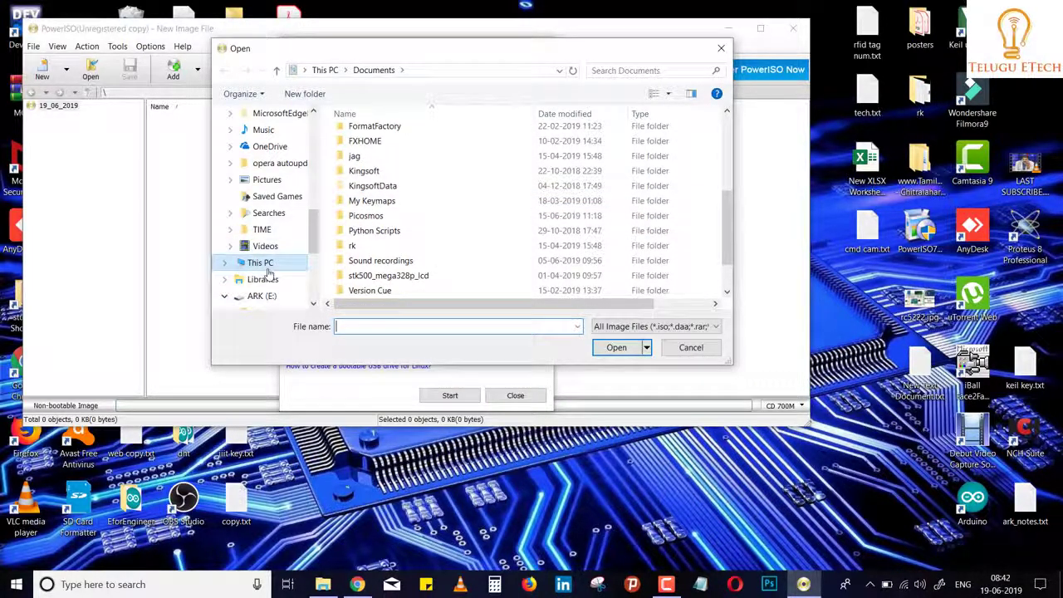
scroll(268, 275, "down", 1)
scroll(268, 275, "down", 2)
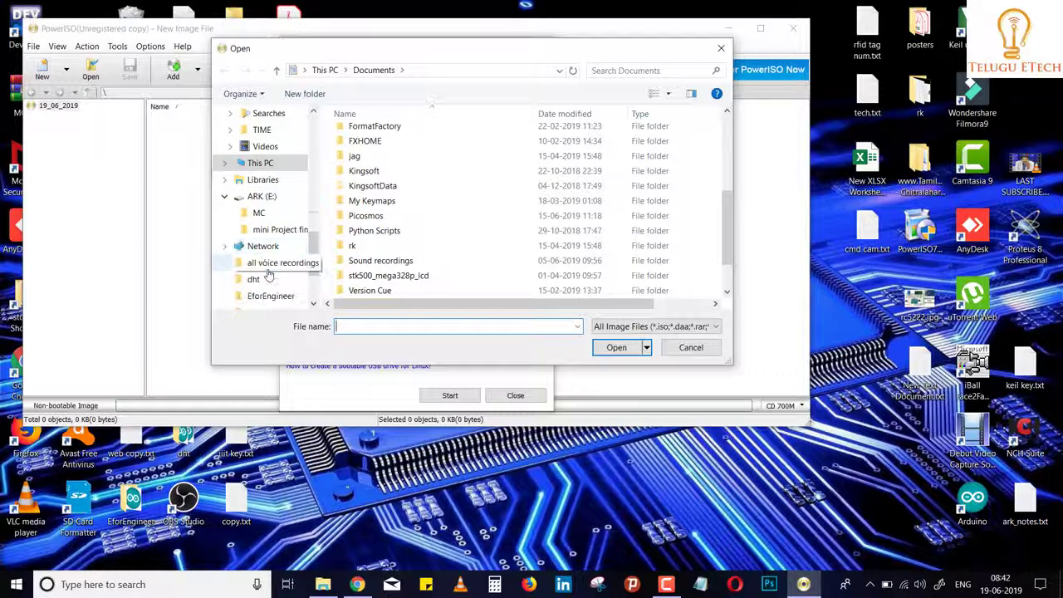
scroll(268, 275, "up", 2)
left_click(264, 264)
double_click(558, 239)
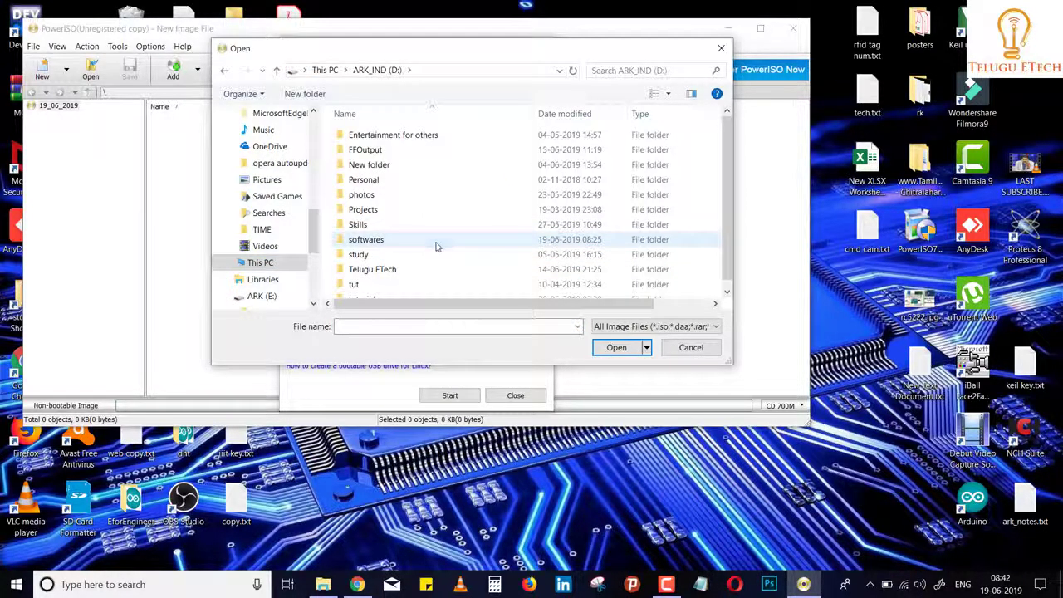
double_click(403, 240)
scroll(436, 246, "down", 10)
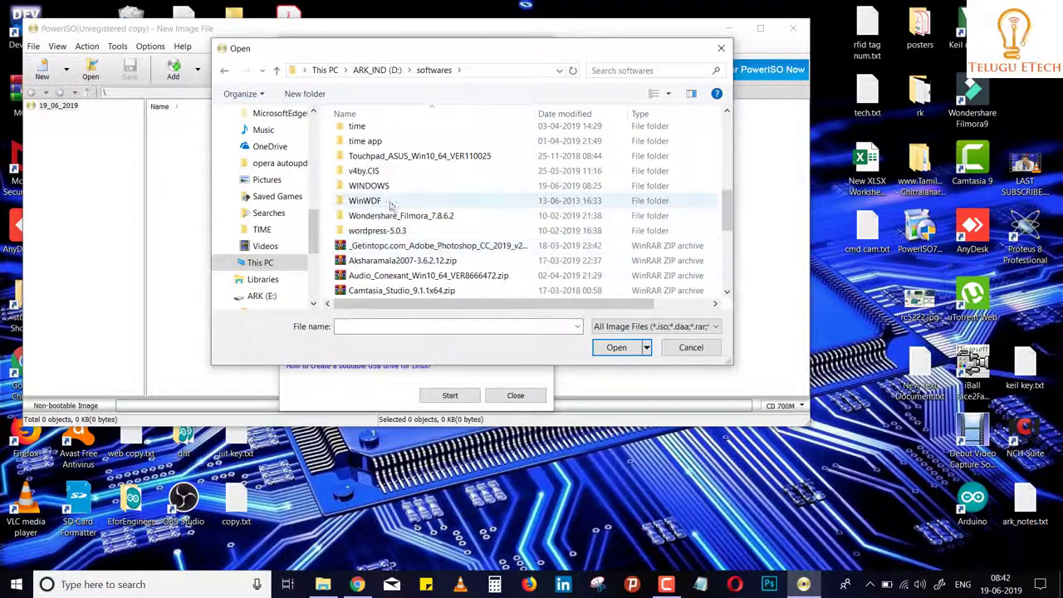
double_click(368, 186)
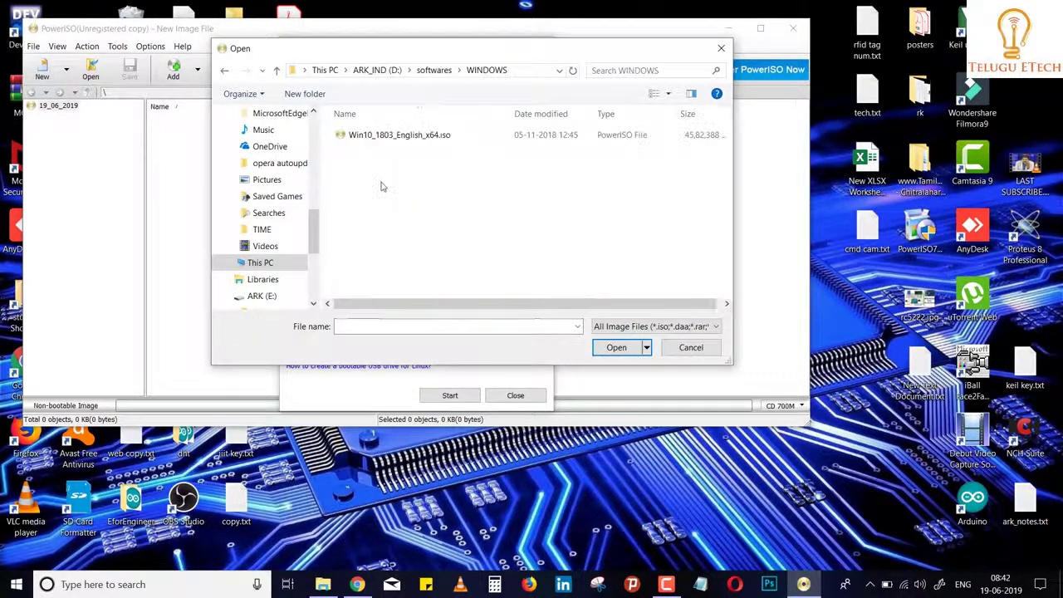
left_click(350, 138)
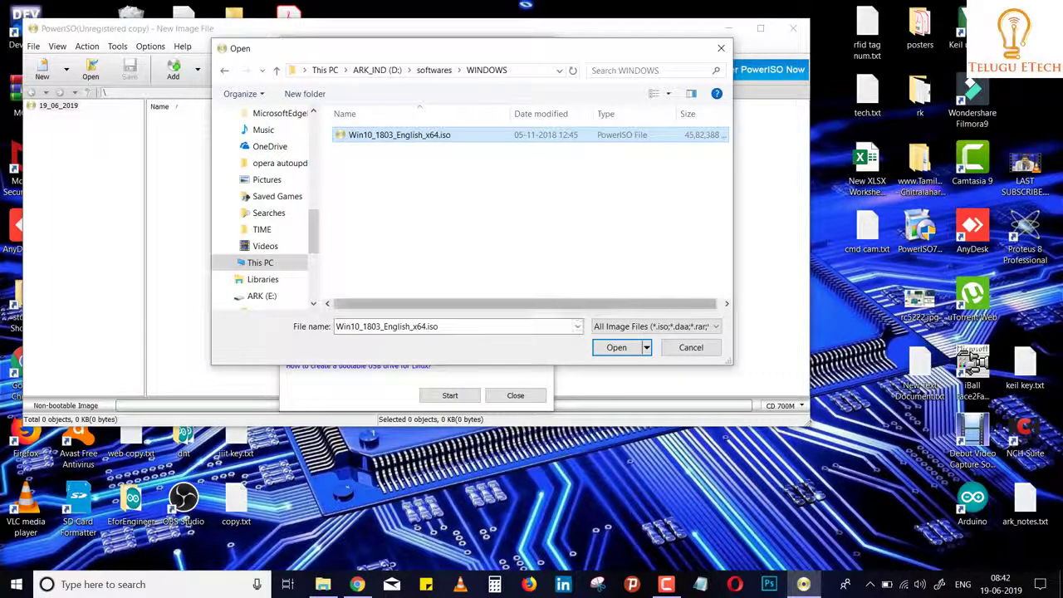
left_click(608, 349)
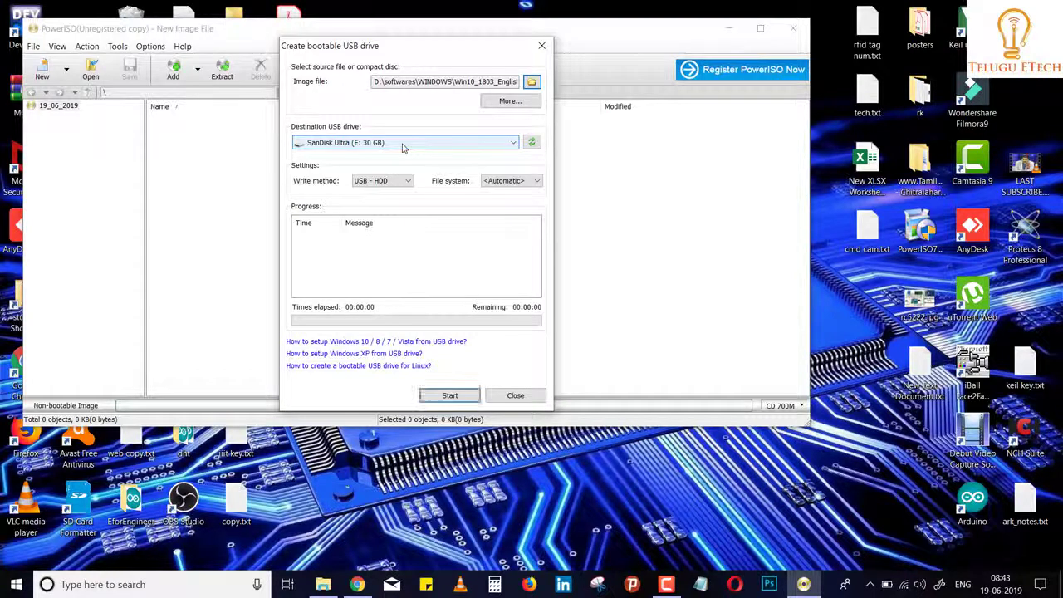
- Write the image to the SanDisk Ultra (E: 30 GB) drive using the USB-HDD method, accept overwriting its data, and acknowledge completion
left_click(403, 147)
left_click(398, 147)
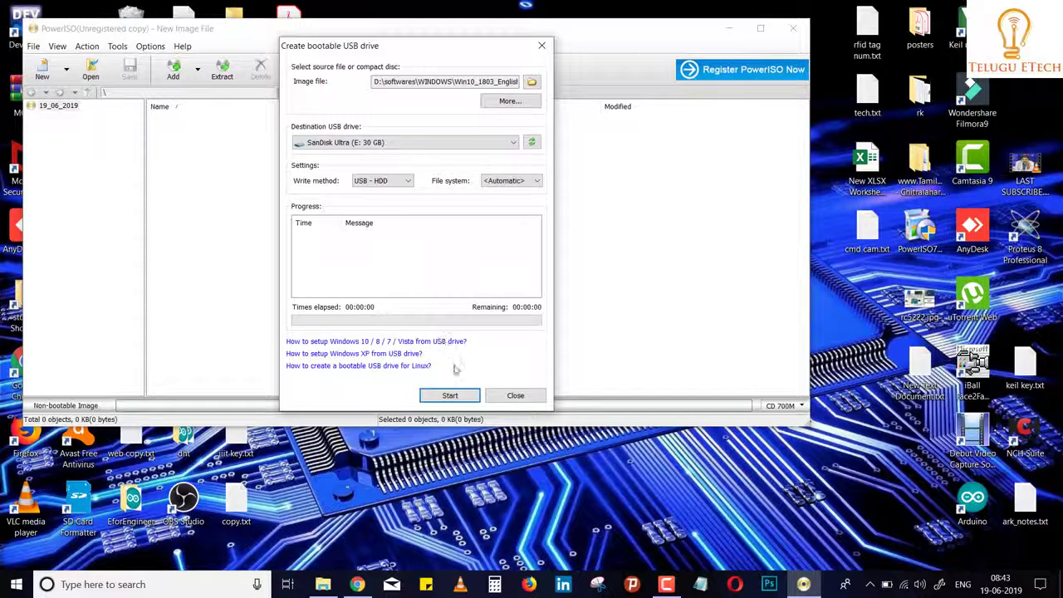
left_click(449, 397)
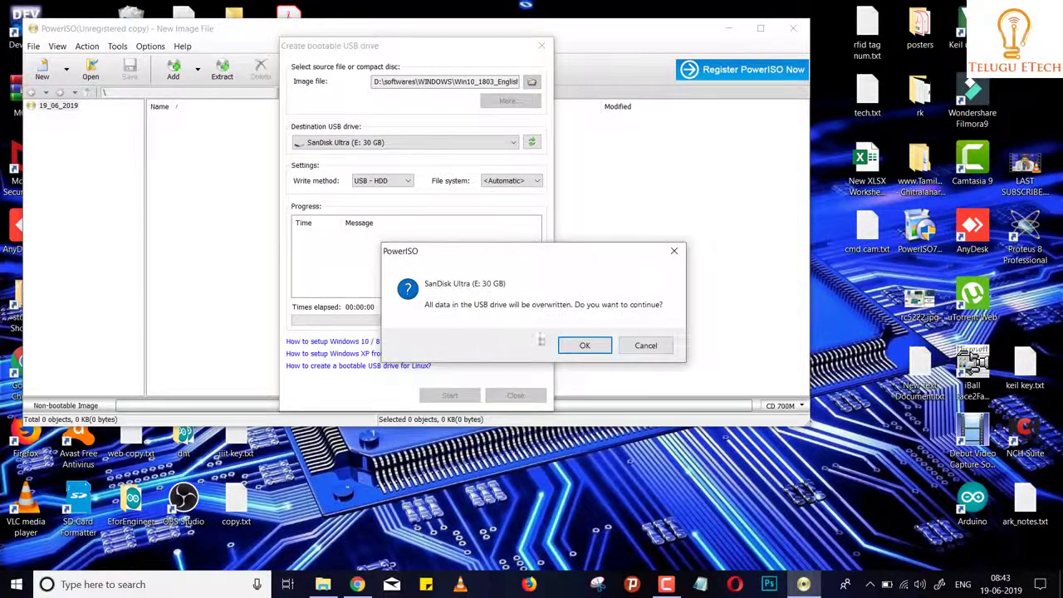
left_click(580, 346)
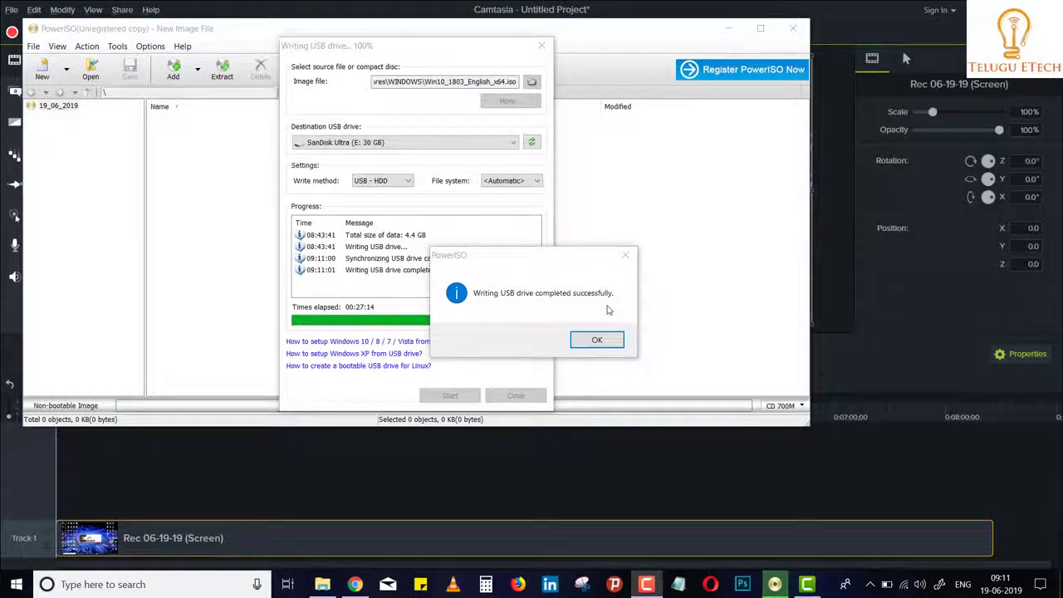
left_click(596, 340)
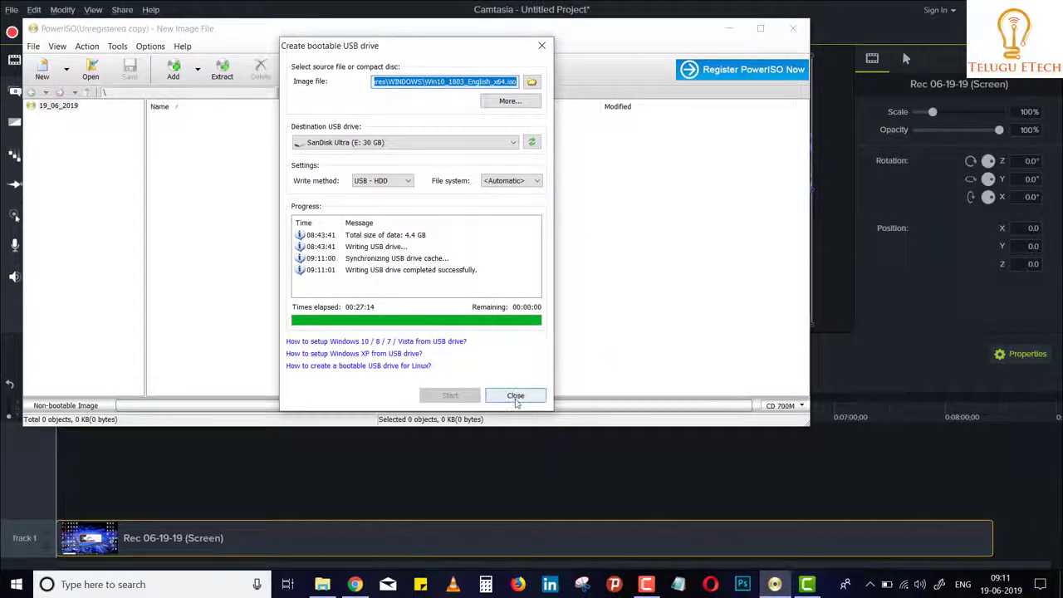
- Close the Create bootable USB drive tool and PowerISO, and show the desktop
left_click(514, 397)
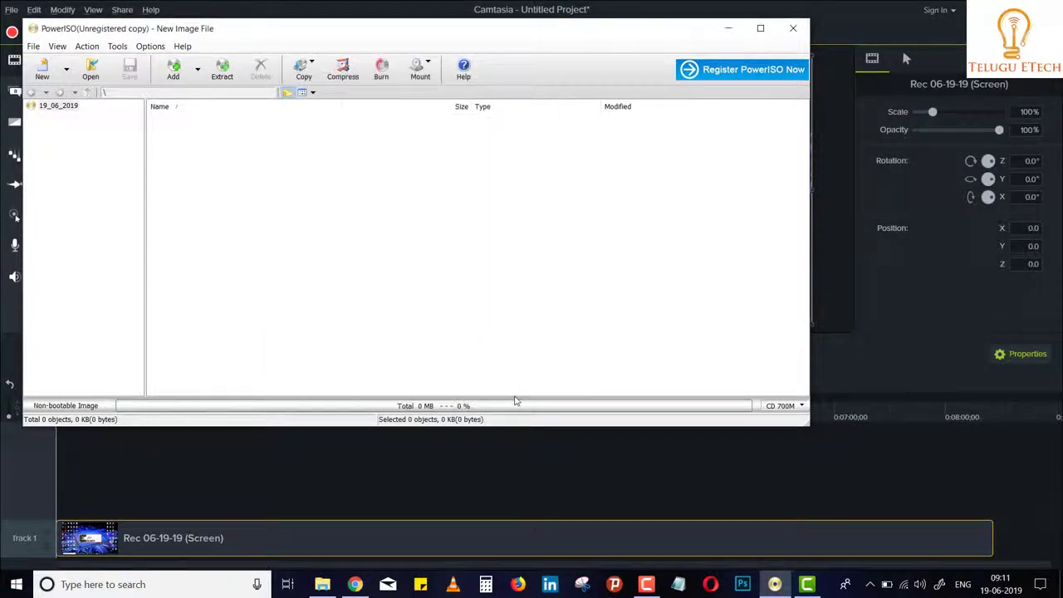
left_click(793, 28)
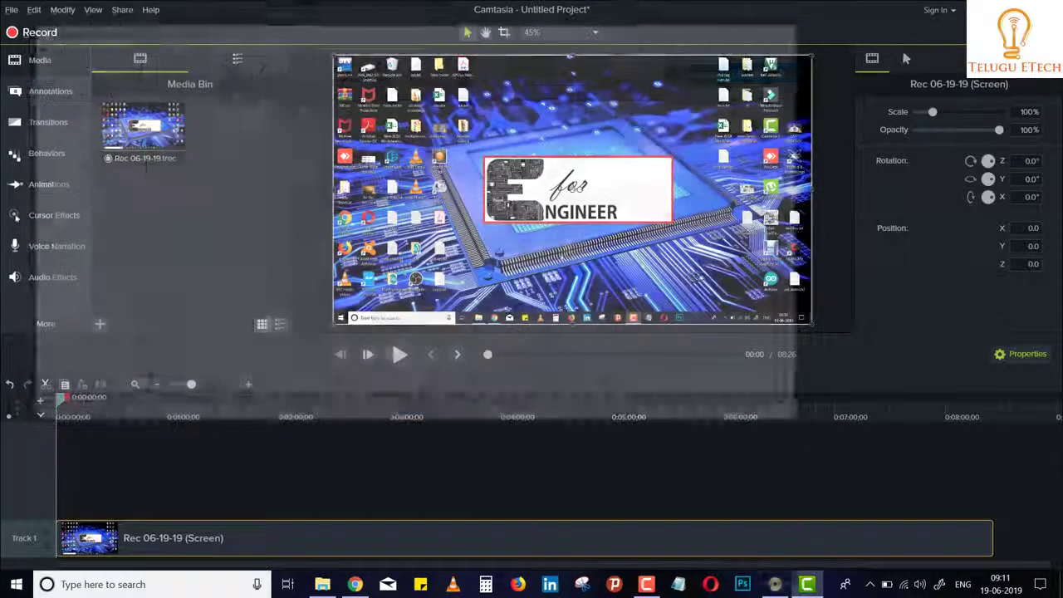
key("super+d")
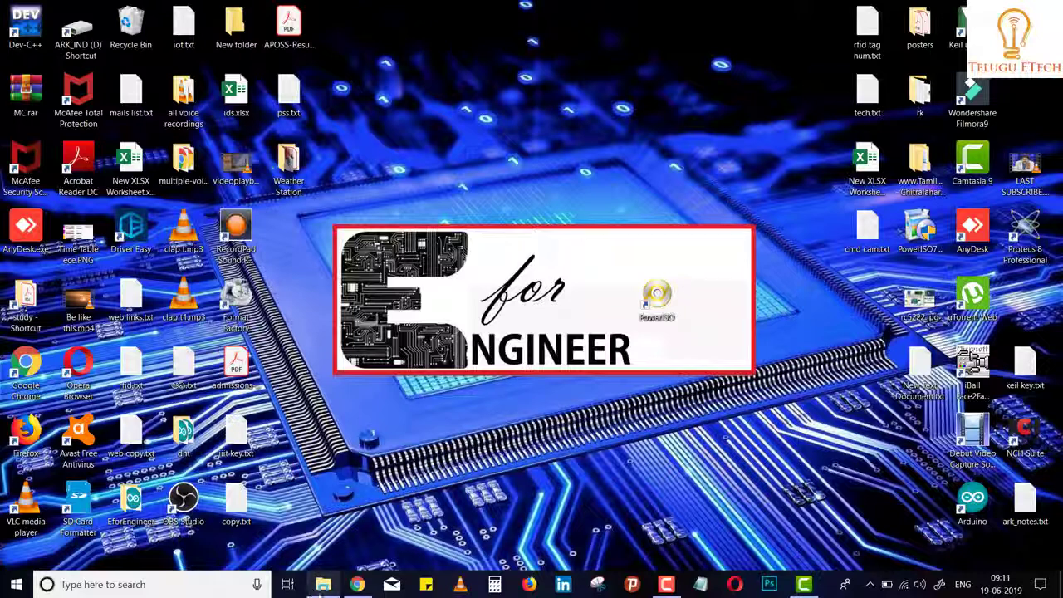
- View the CCCOMA_X64F (E:) drive's contents in File Explorer and eject the drive
left_click(325, 584)
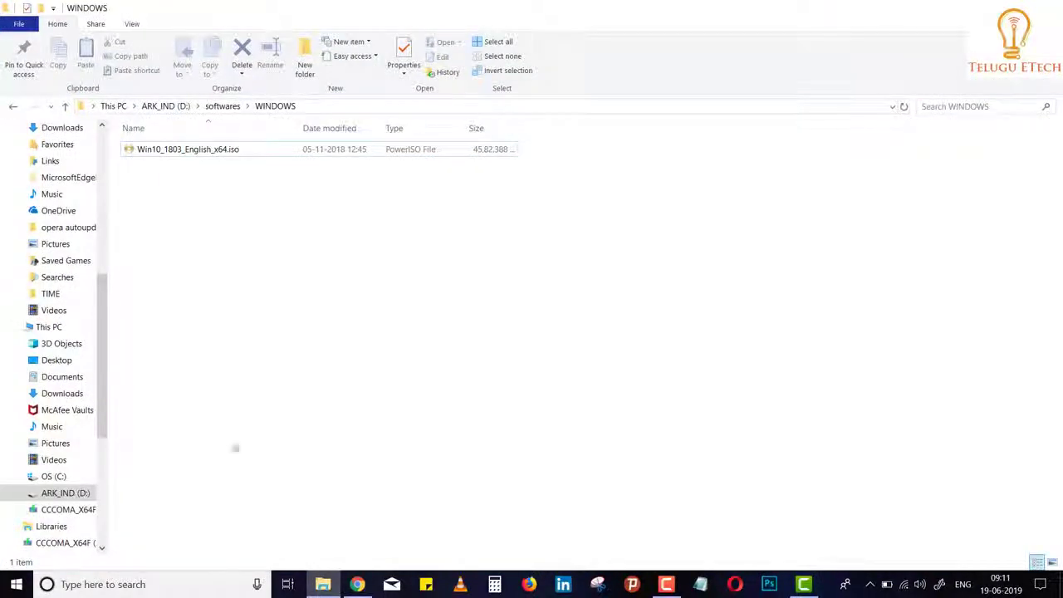
left_click(67, 511)
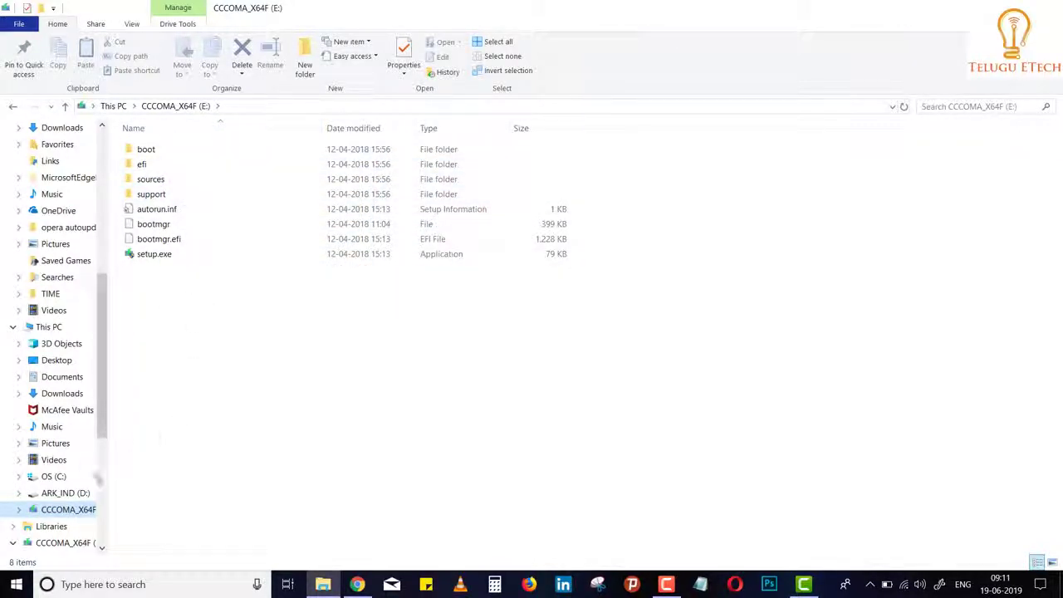
right_click(83, 516)
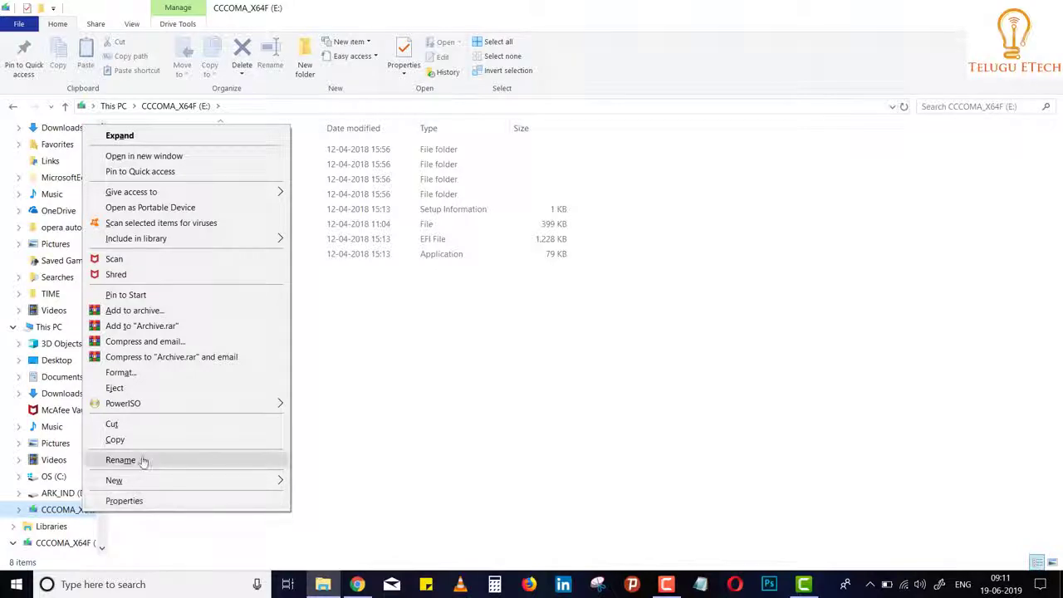
left_click(126, 388)
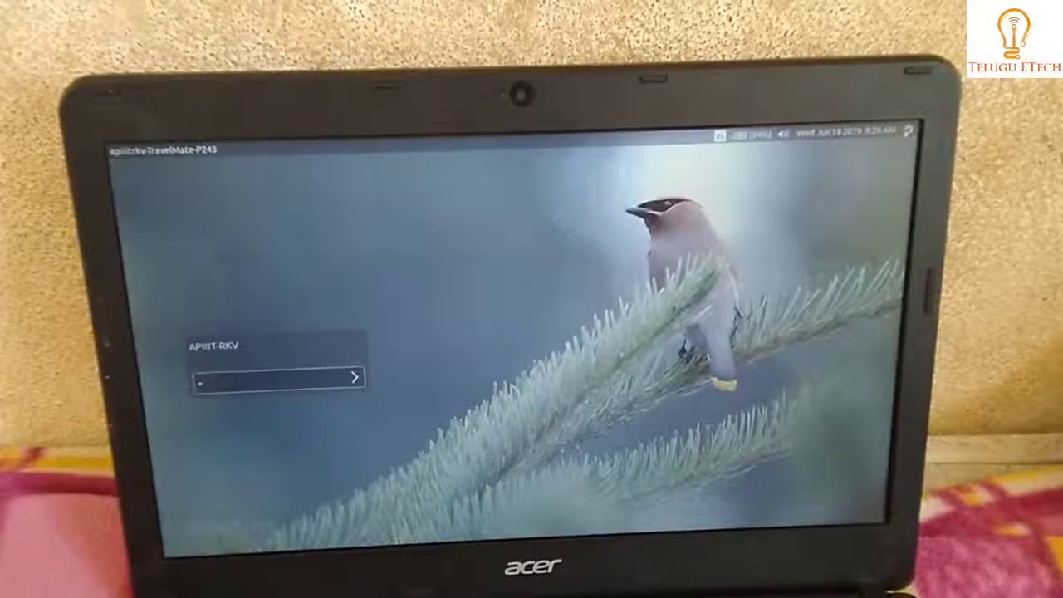
- Shut down the Ubuntu laptop from its login screen
left_click(909, 131)
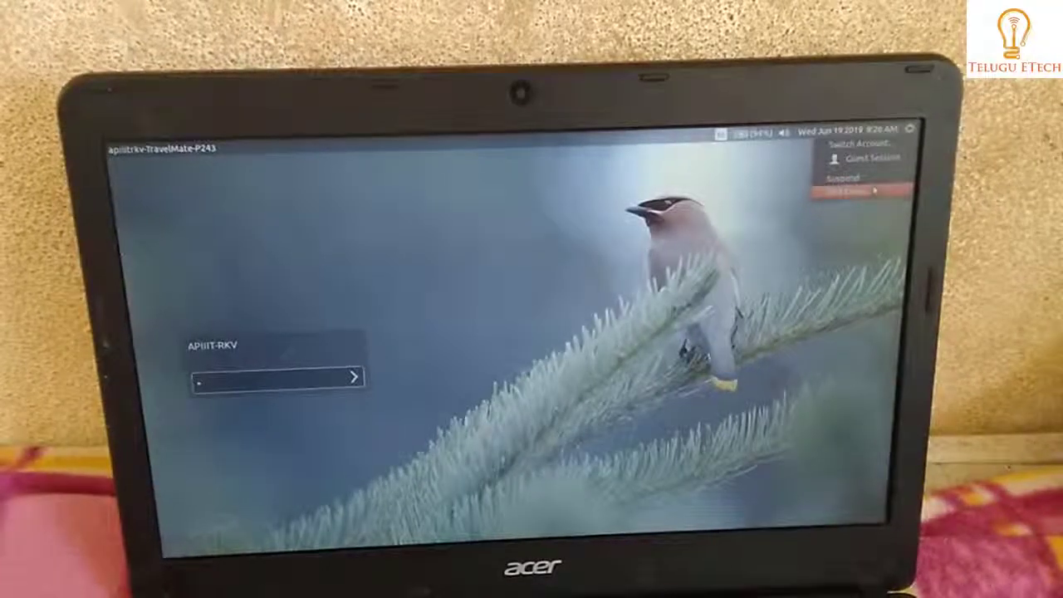
left_click(873, 191)
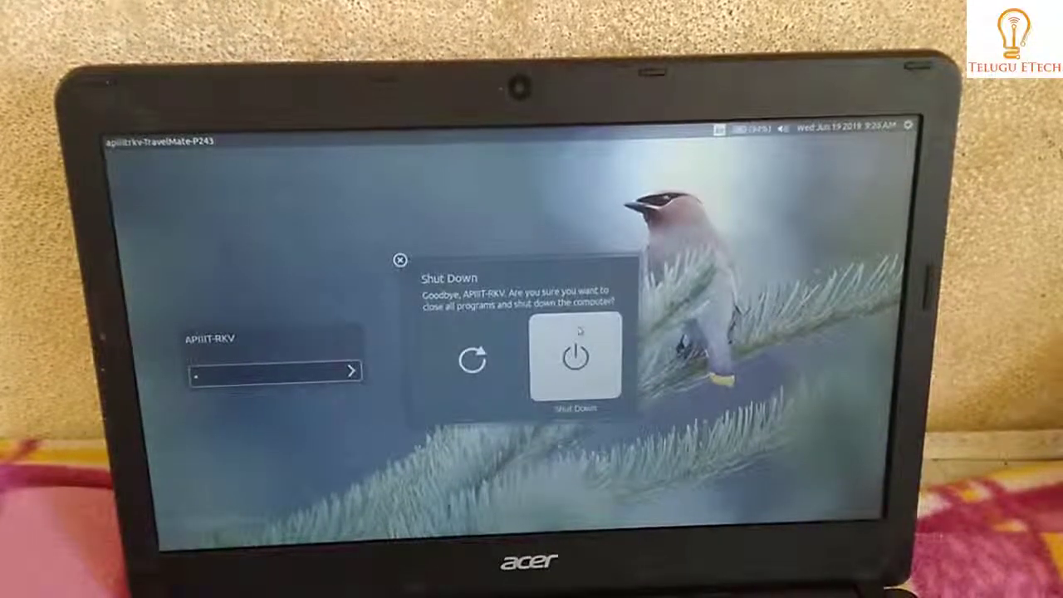
left_click(576, 357)
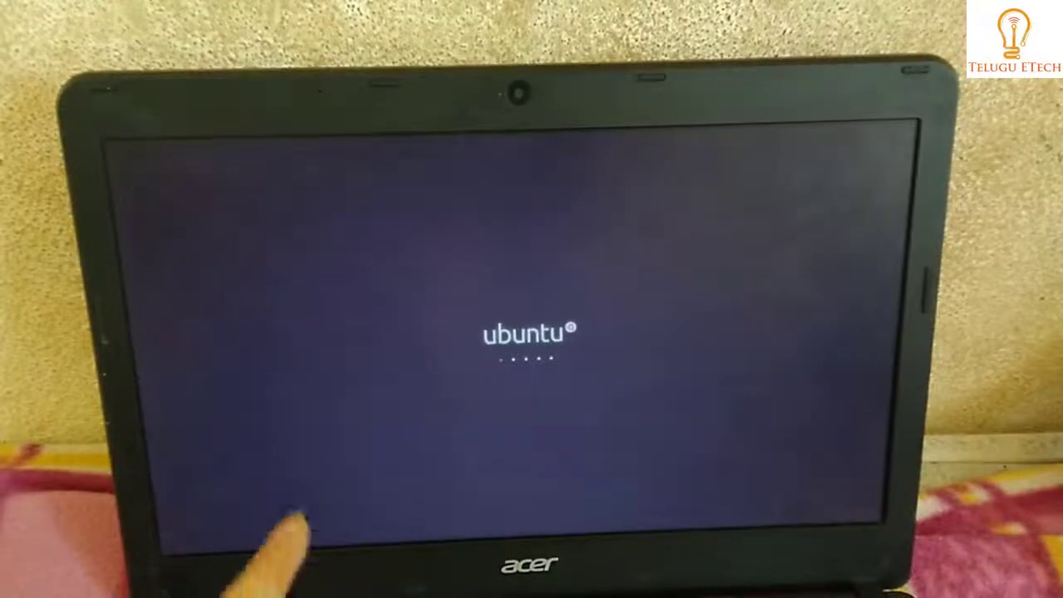